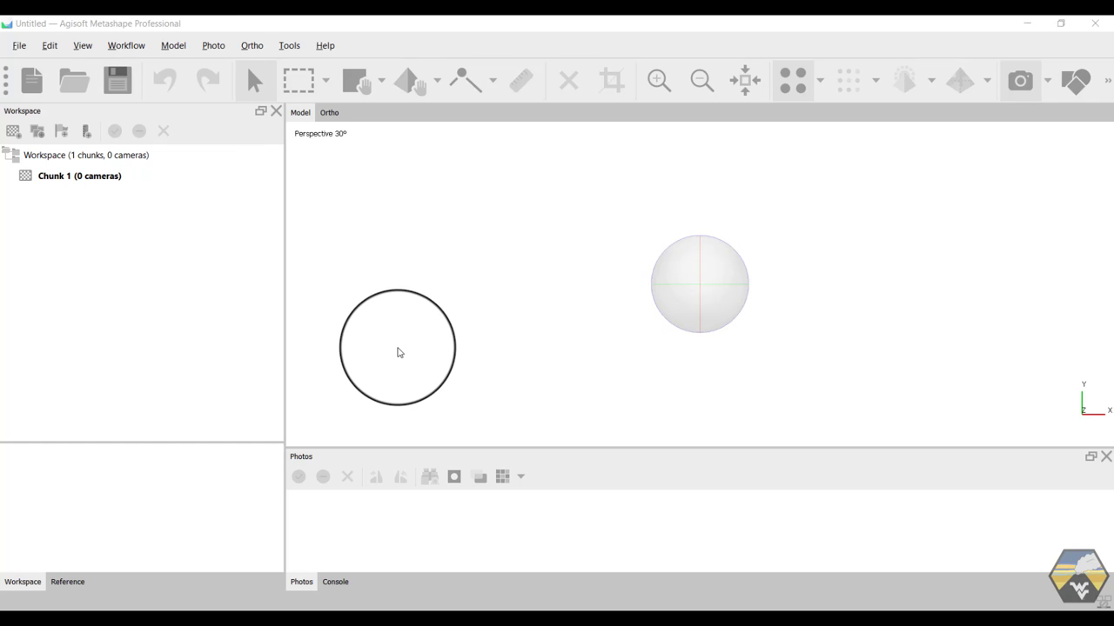
Check the program's version information from the Help menu.
left_click(327, 45)
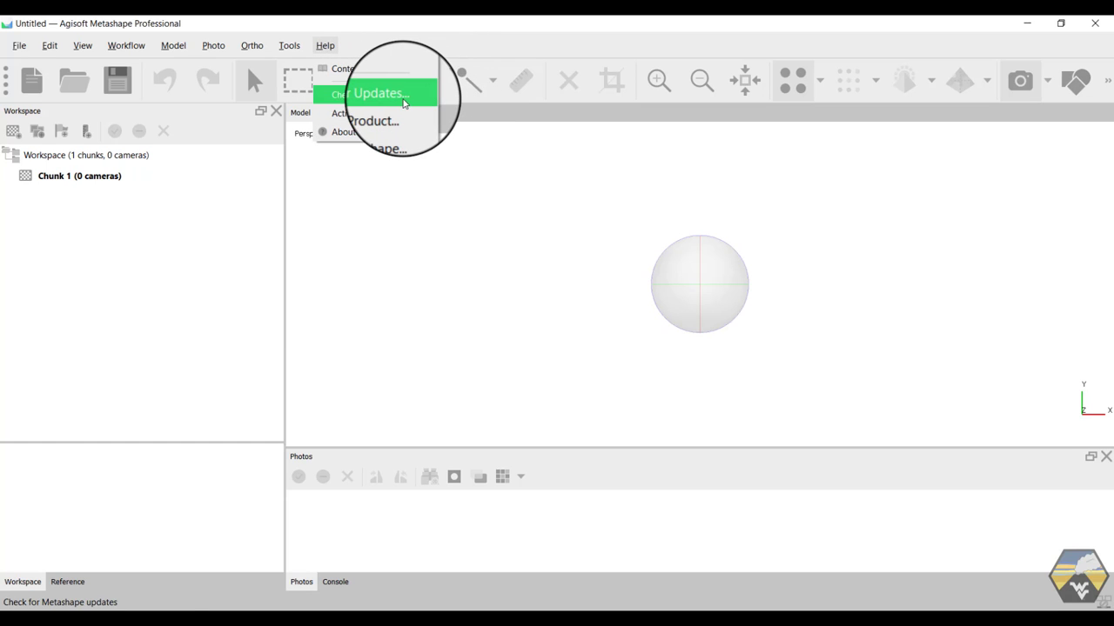
left_click(409, 135)
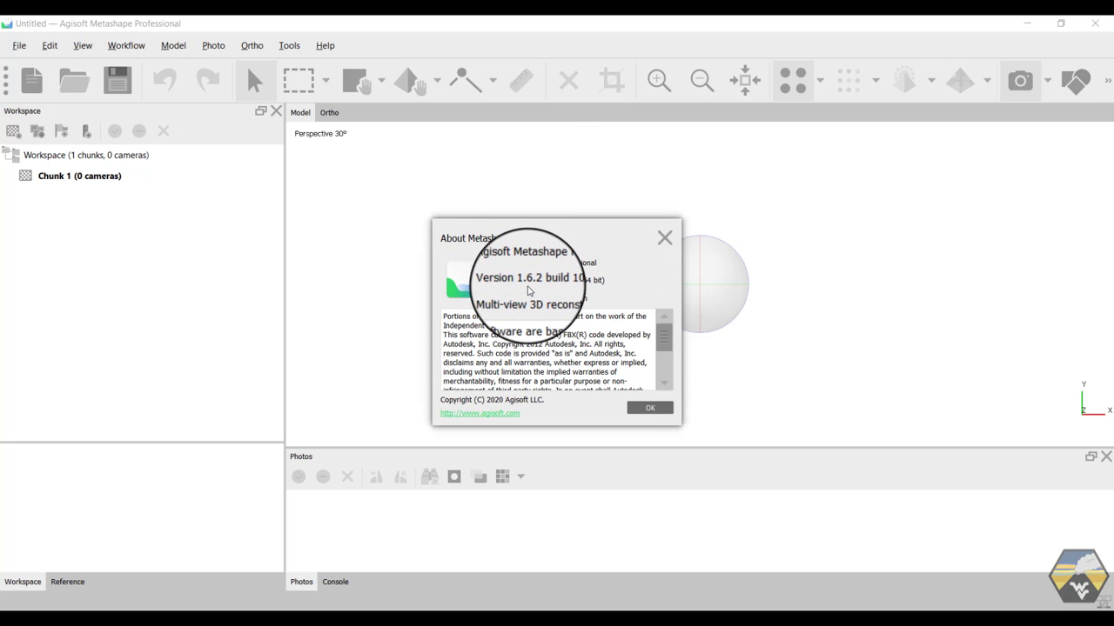
left_click(647, 409)
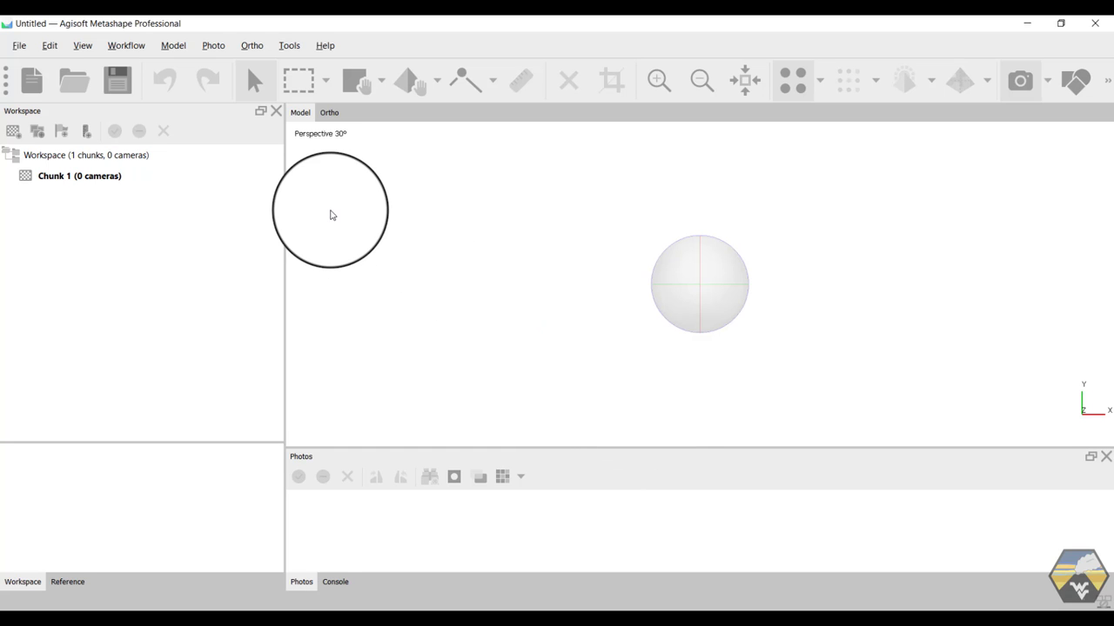
Review the GPU device settings in Preferences and accept them.
left_click(290, 46)
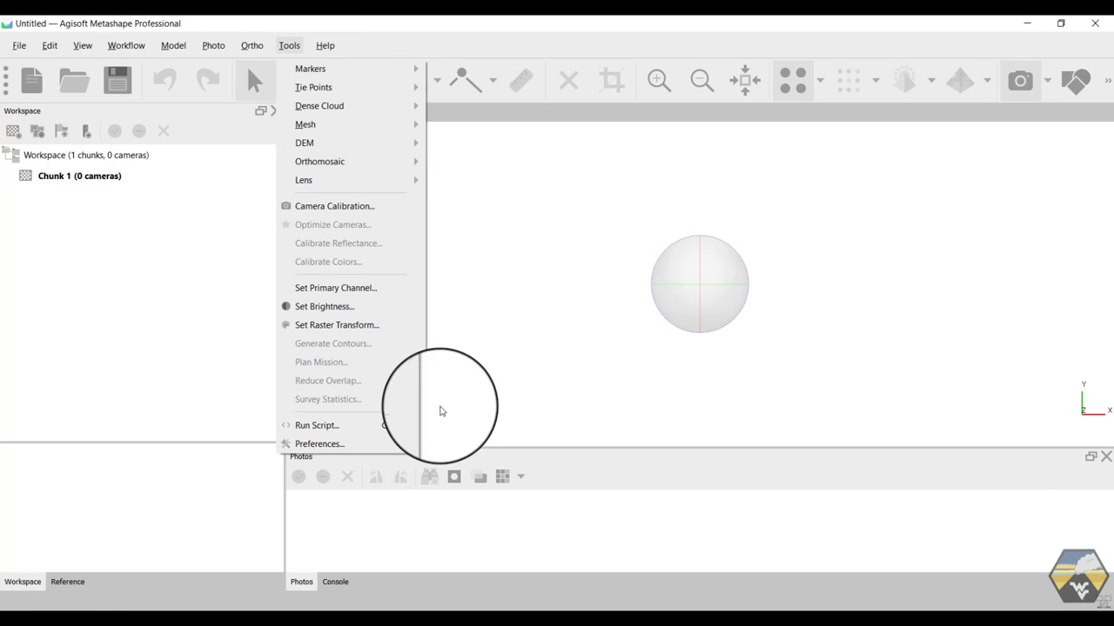
left_click(347, 445)
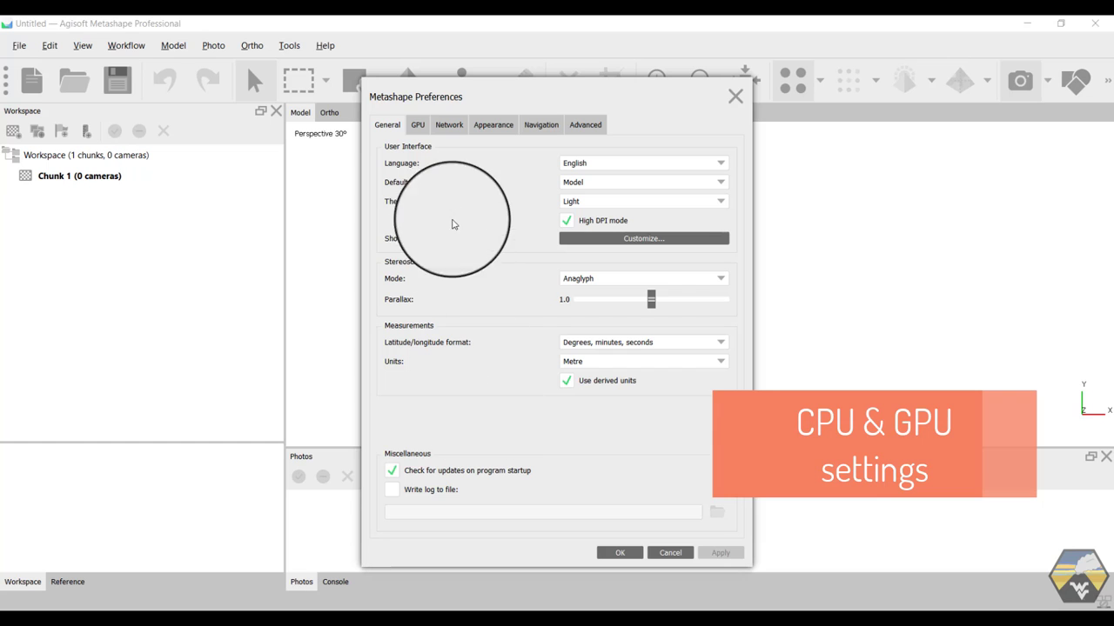
left_click(416, 125)
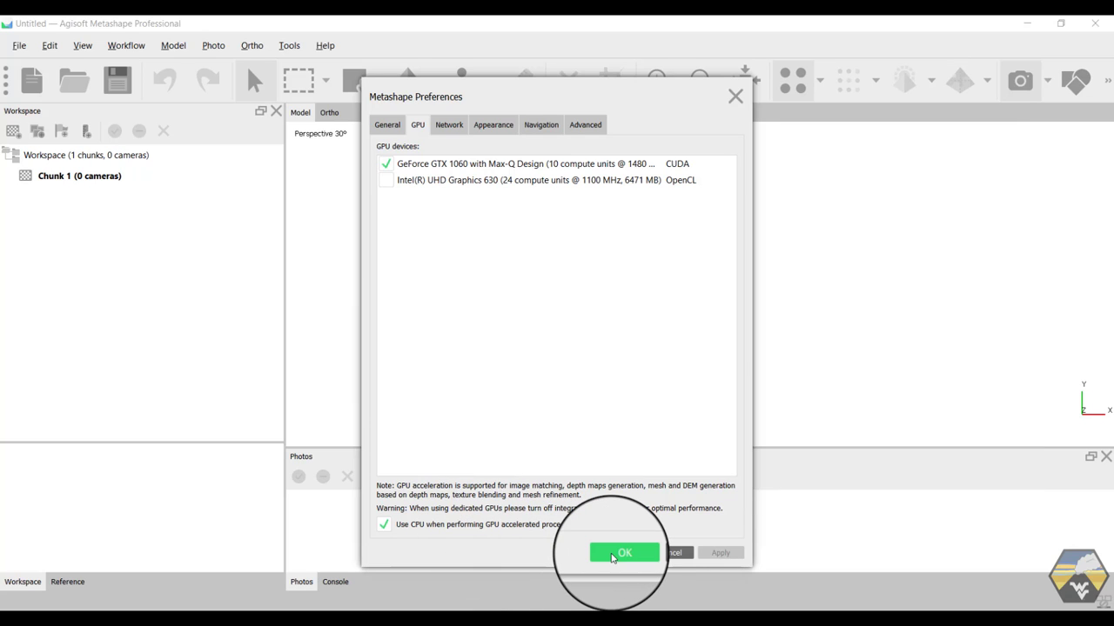
left_click(623, 553)
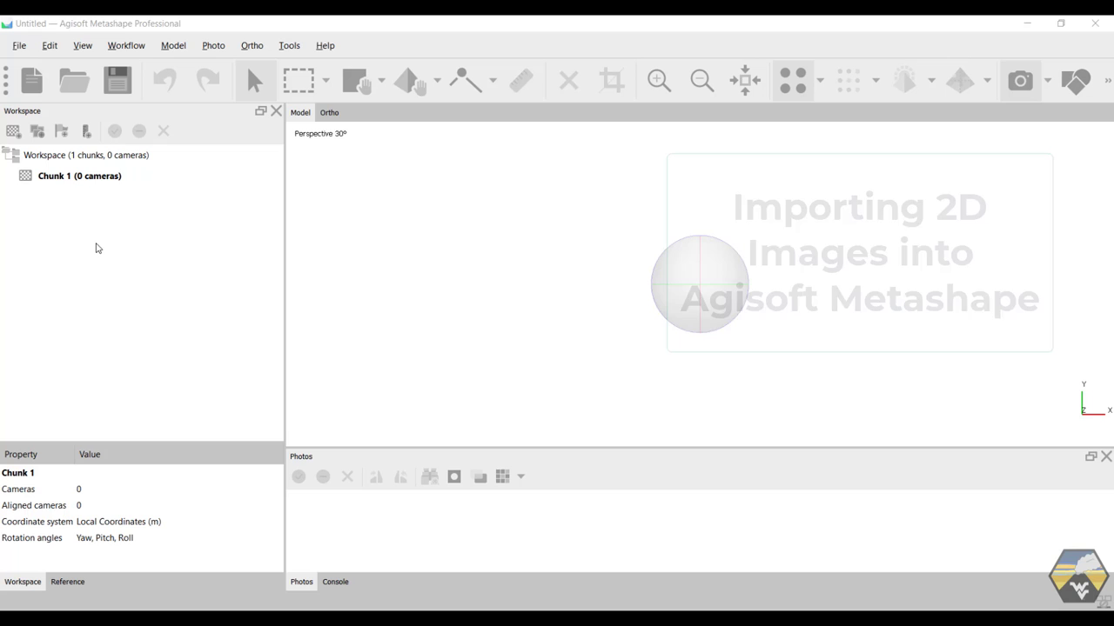
Add all photos from the basaltic andesite top folder to Chunk 1.
right_click(56, 178)
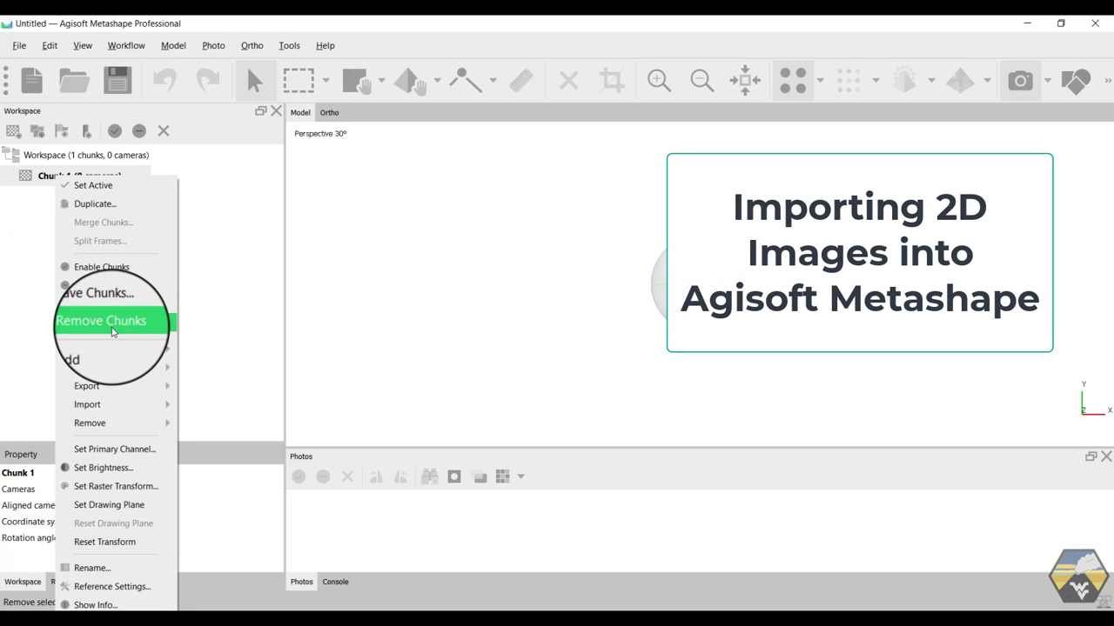
mouse_move(113, 348)
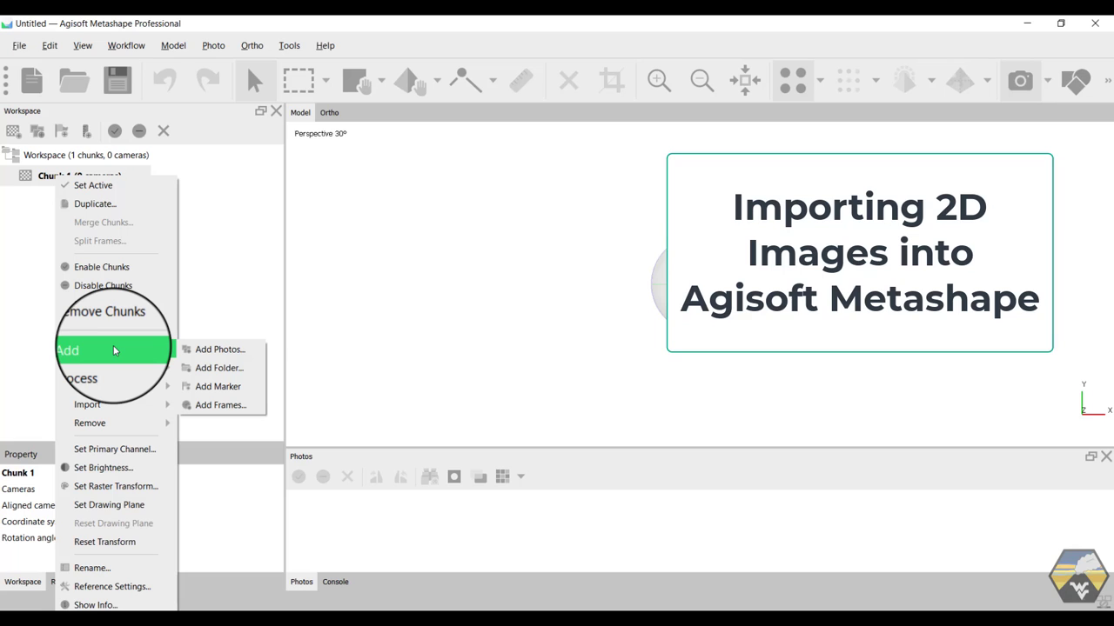
left_click(205, 350)
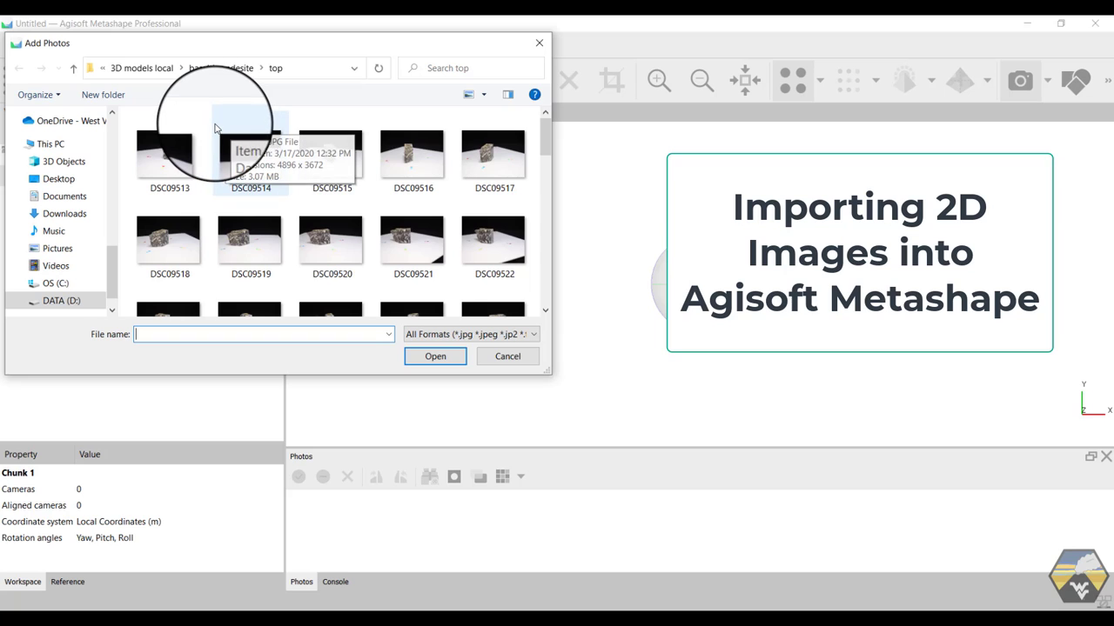
left_click(217, 129)
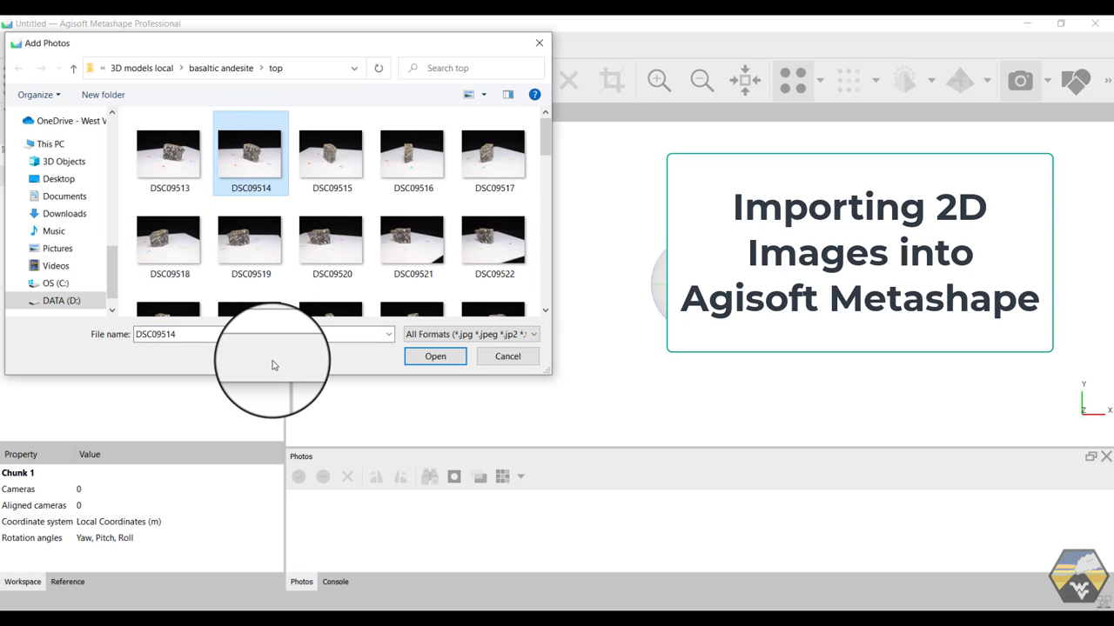
key("ctrl+a")
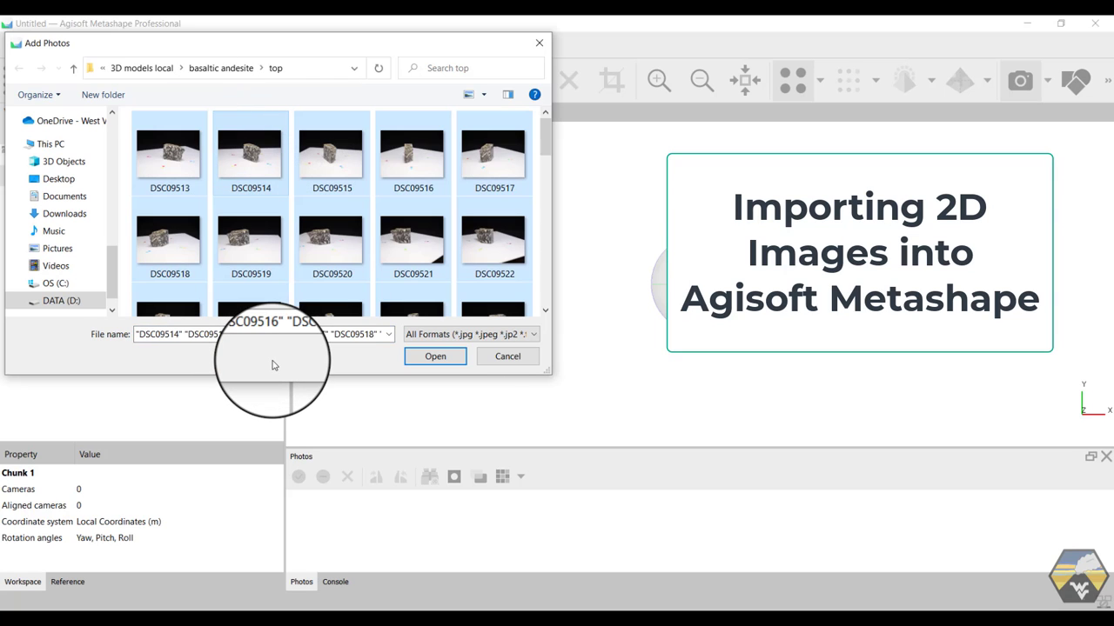
left_click(425, 364)
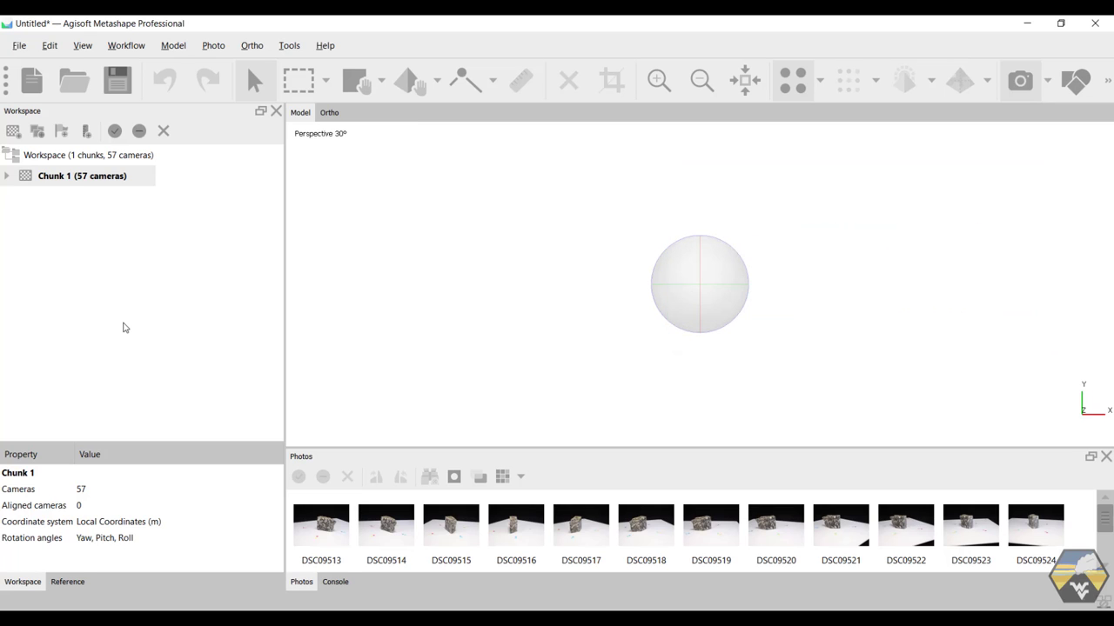
Rename Chunk 1 to 'top half'.
right_click(64, 180)
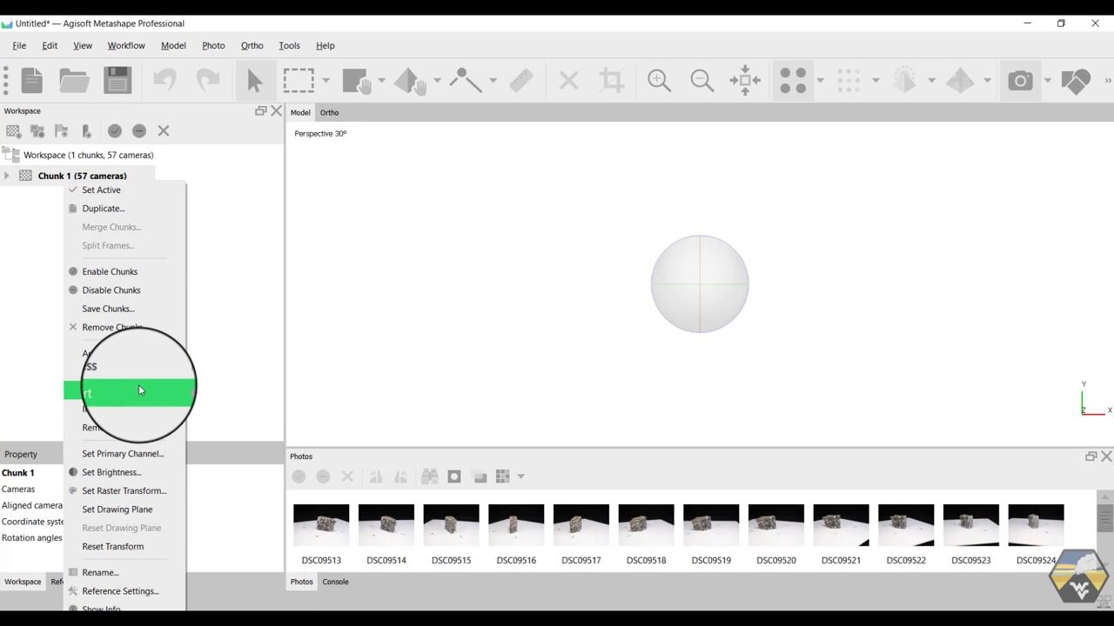
left_click(137, 570)
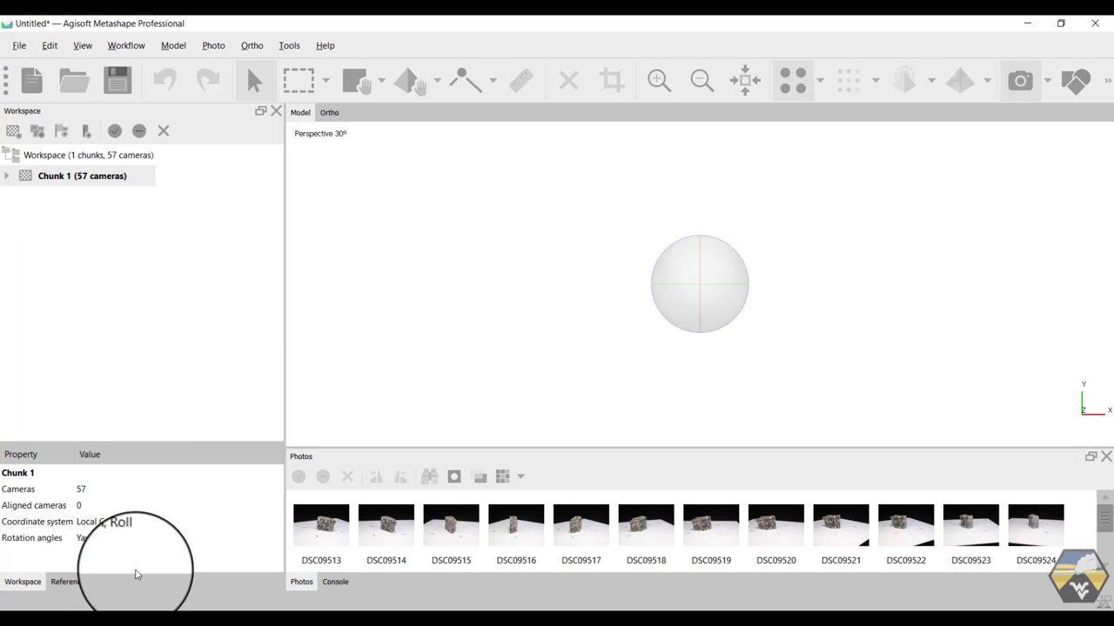
type("to")
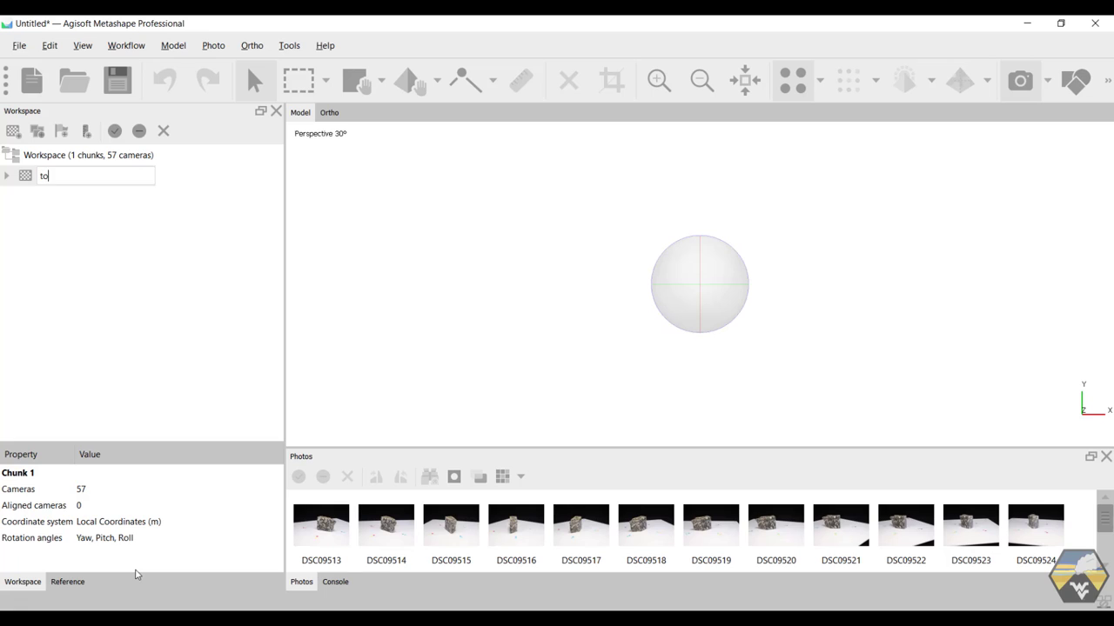
type("p half")
left_click(46, 286)
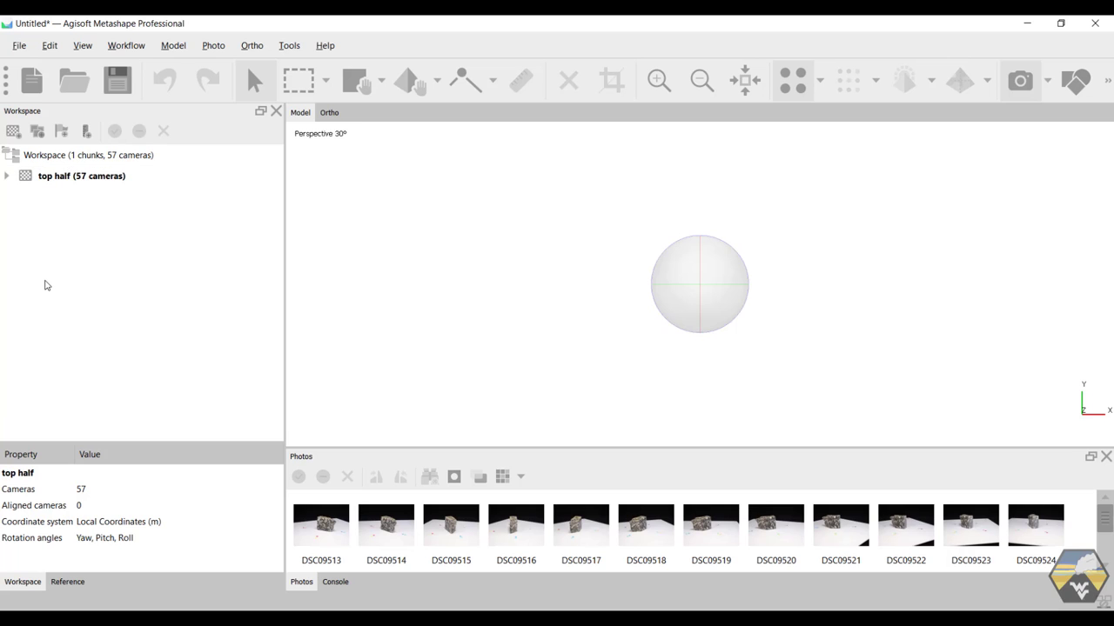
Save the project as basaltic_andesite.psx, overwriting the existing file.
left_click(20, 47)
left_click(76, 143)
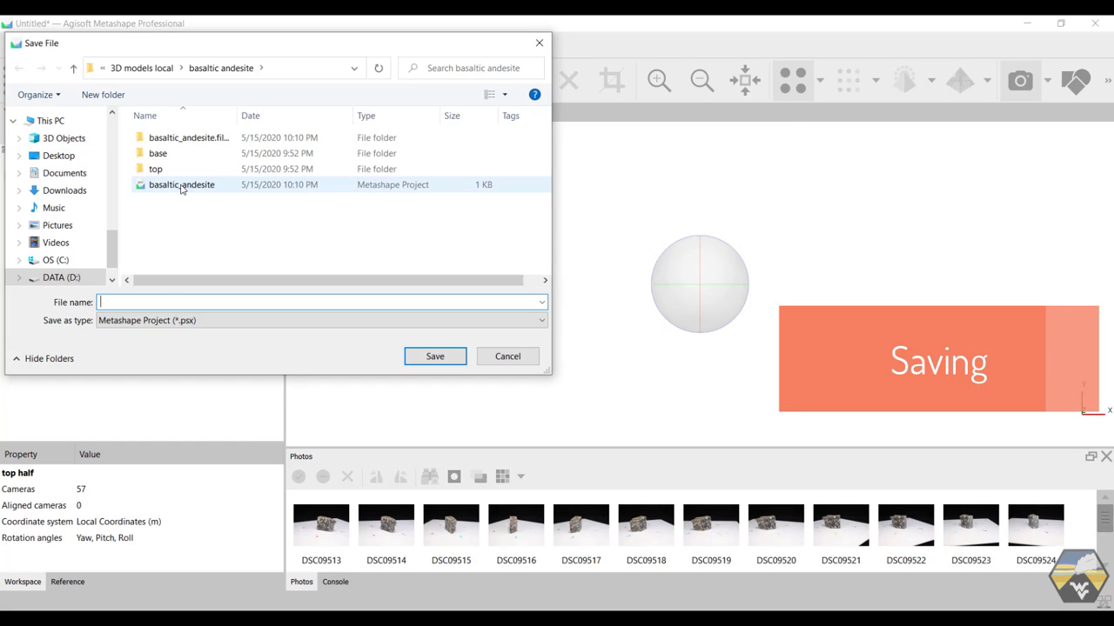
left_click(181, 184)
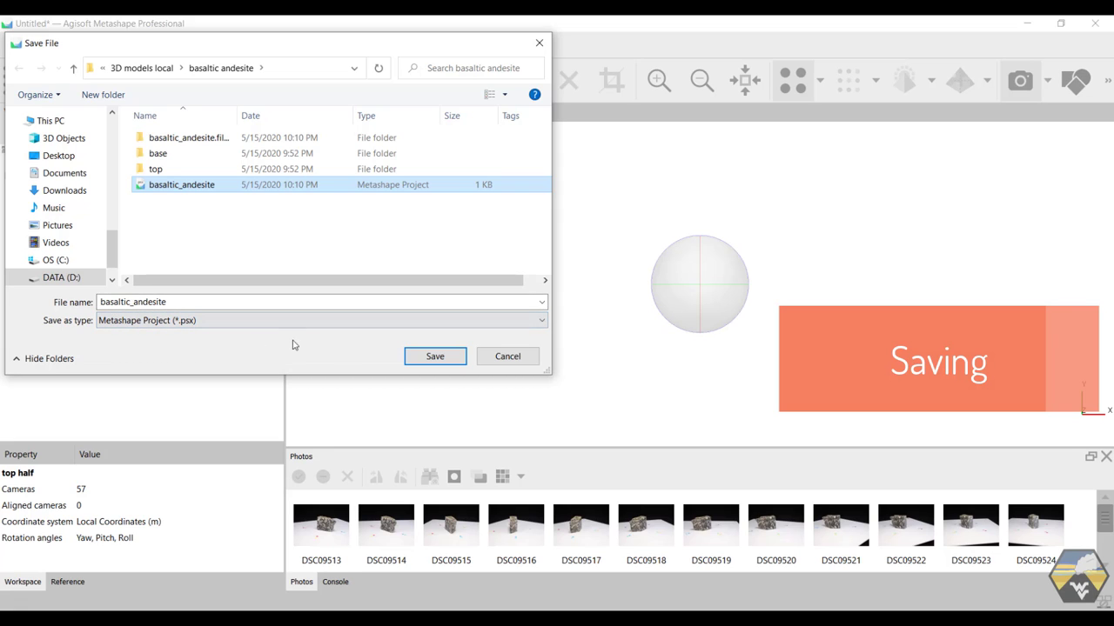
left_click(437, 359)
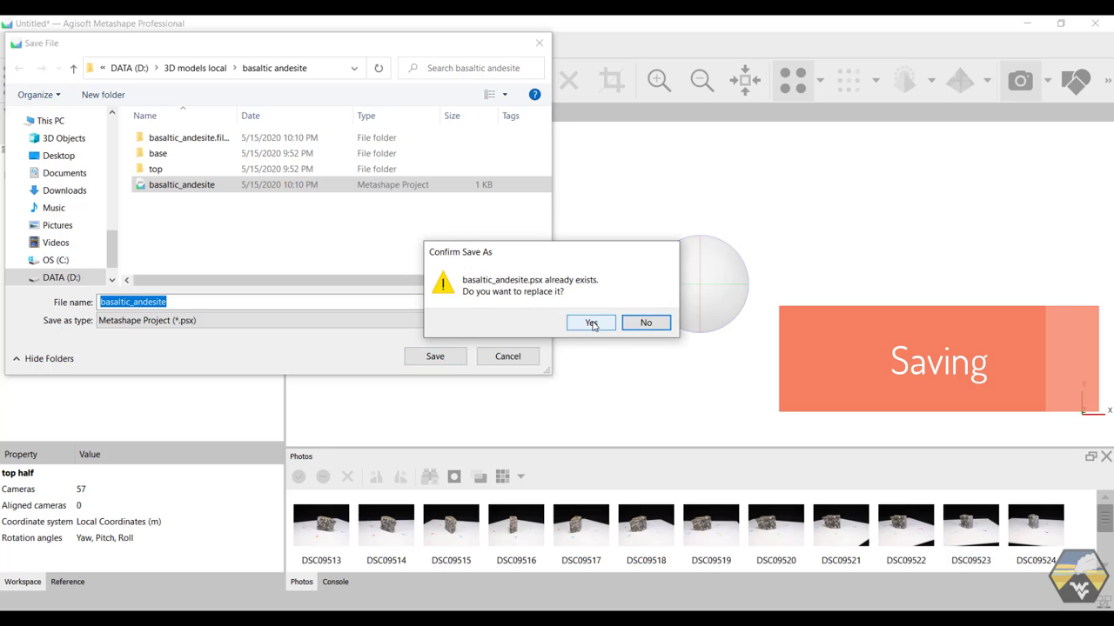
left_click(591, 322)
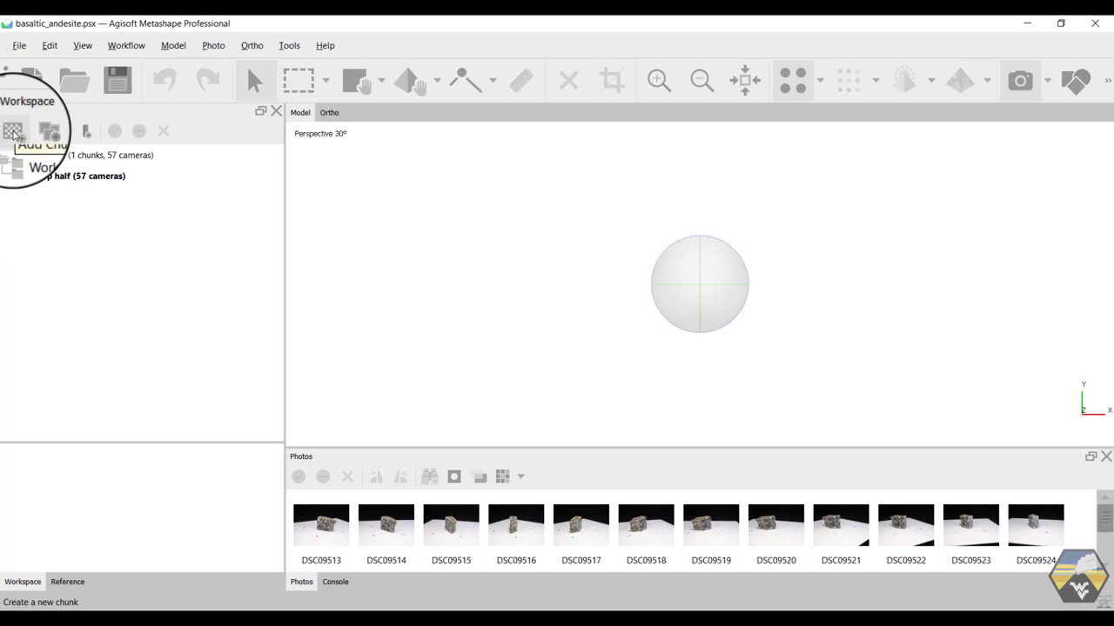
Add a new empty chunk, name it 'bottom half' and select it.
left_click(13, 131)
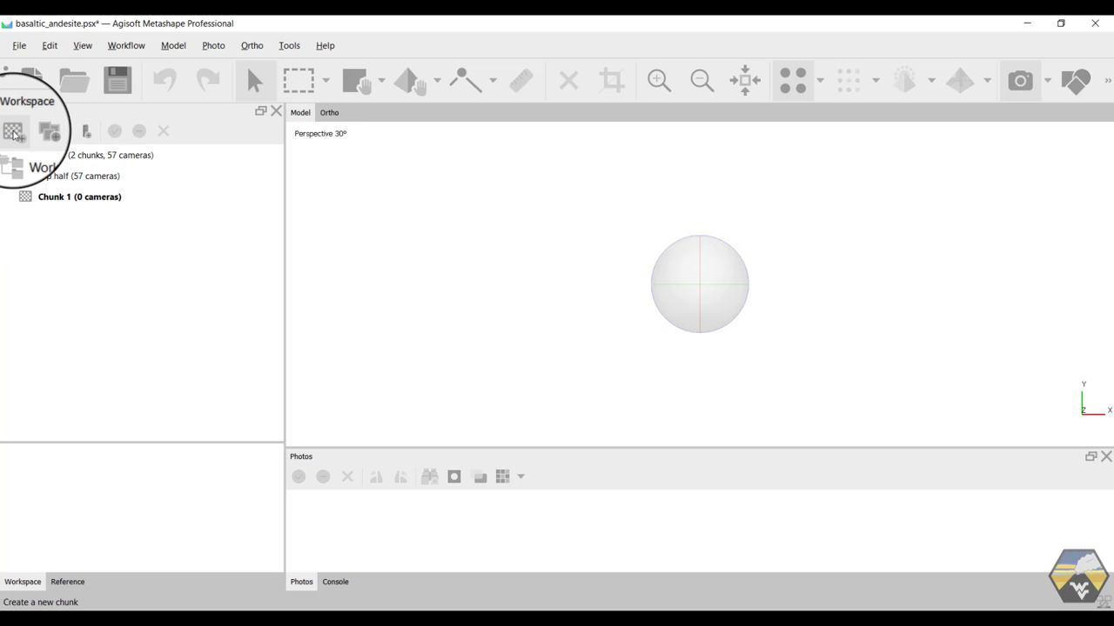
right_click(62, 206)
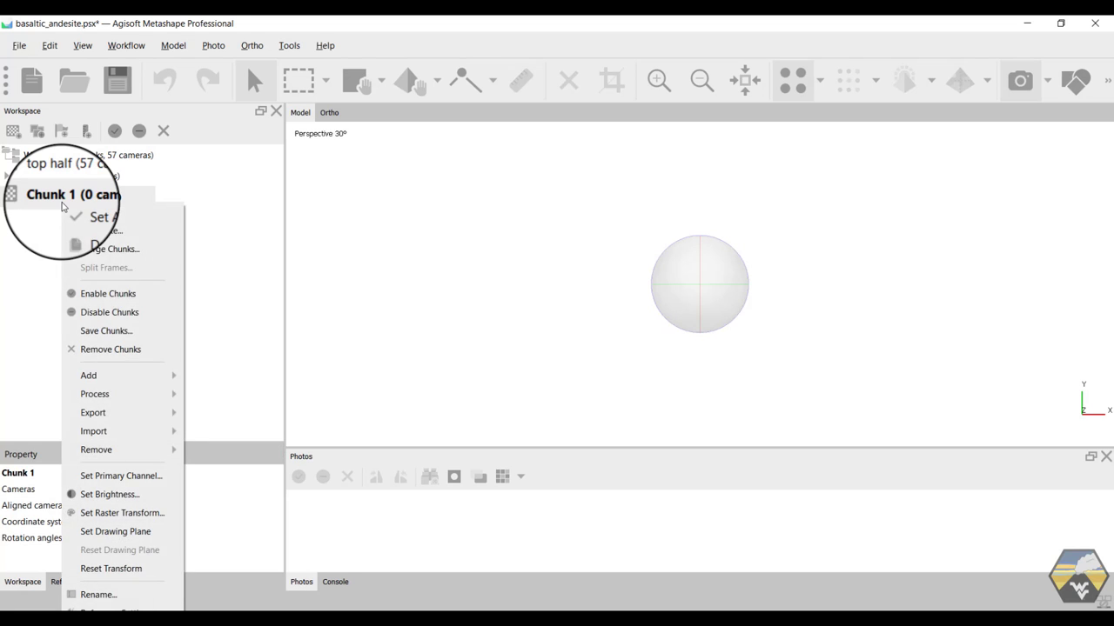
left_click(135, 596)
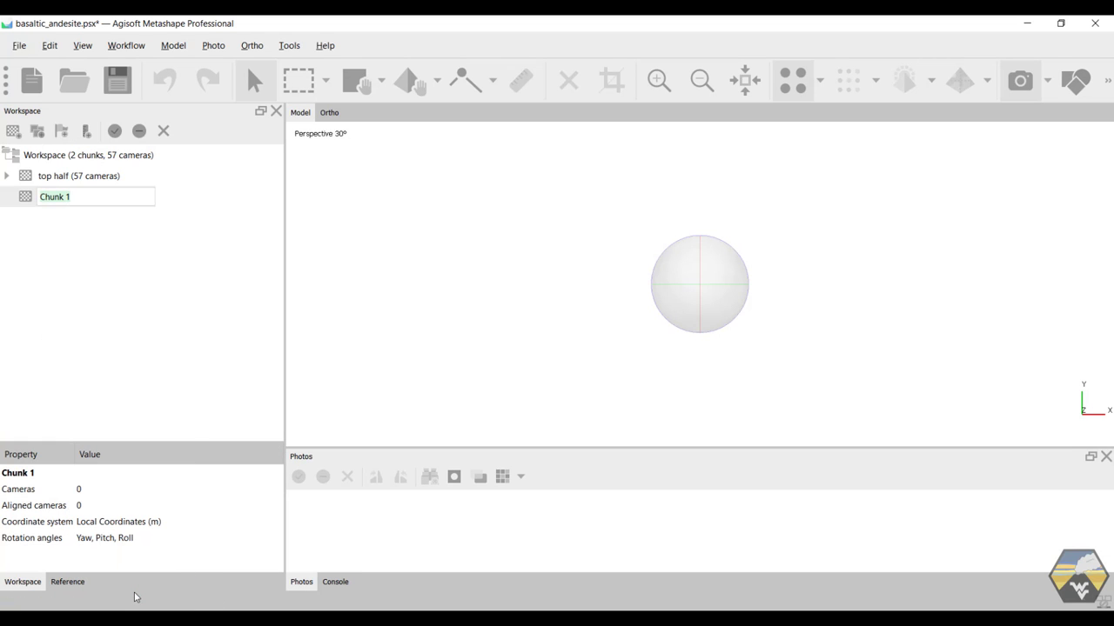
type("bottom half")
key("Return")
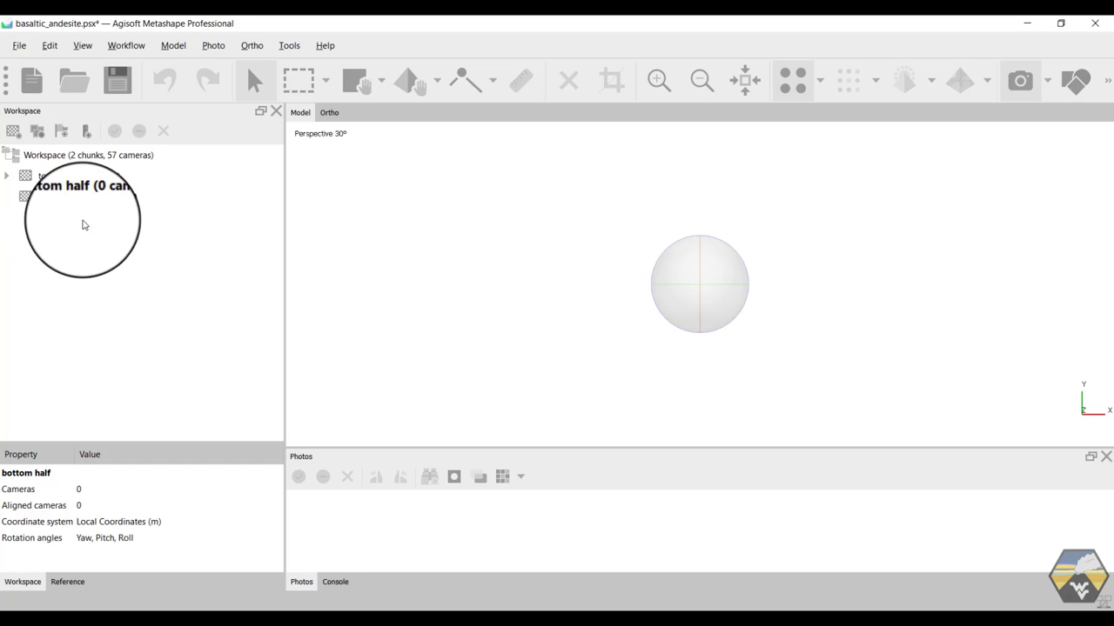
left_click(54, 195)
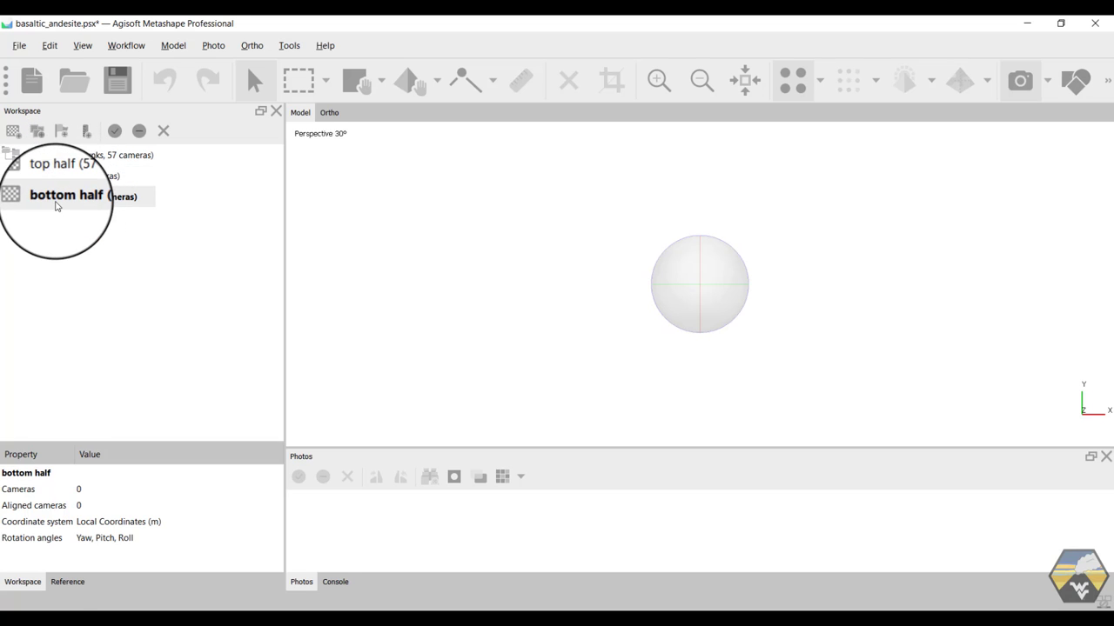
Import all 55 photos from the base folder into 'bottom half', then save the project.
left_click(39, 132)
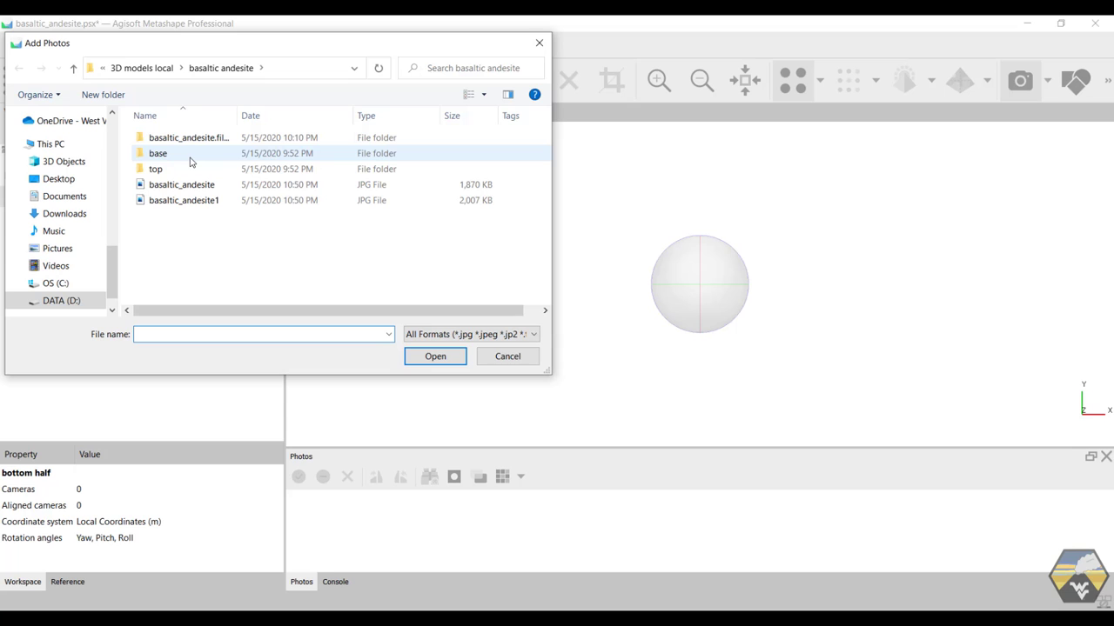
double_click(190, 162)
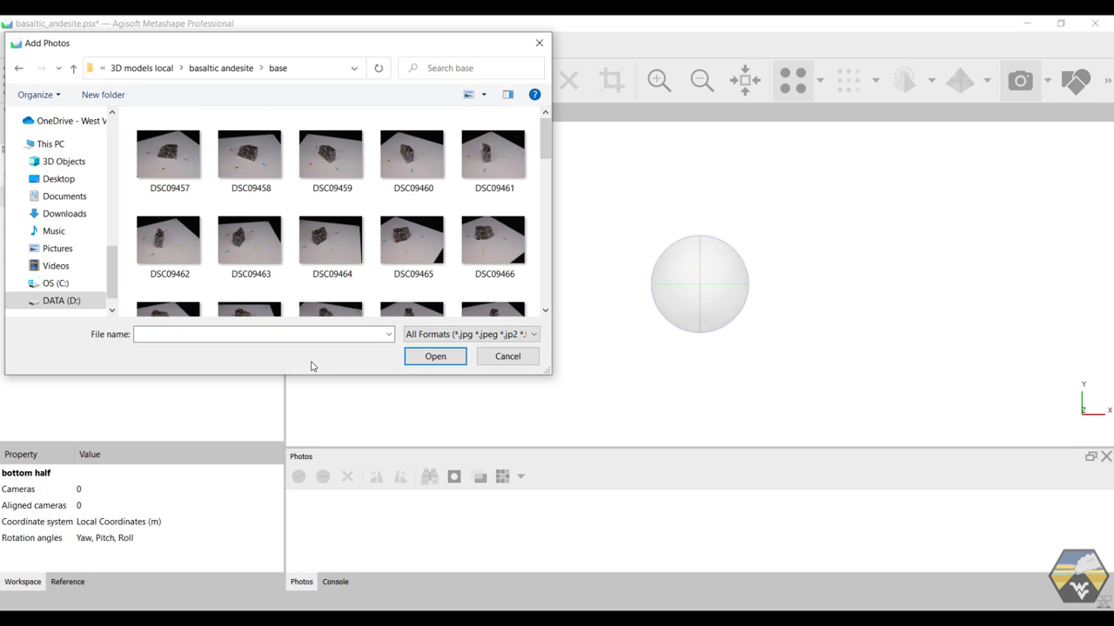
key("ctrl+a")
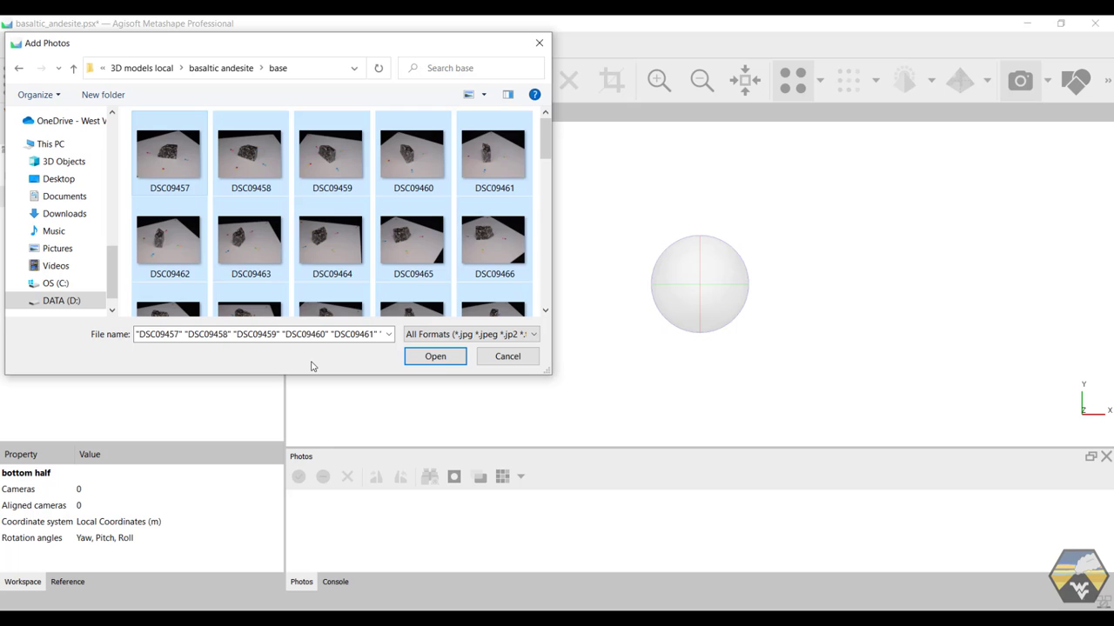
left_click(434, 356)
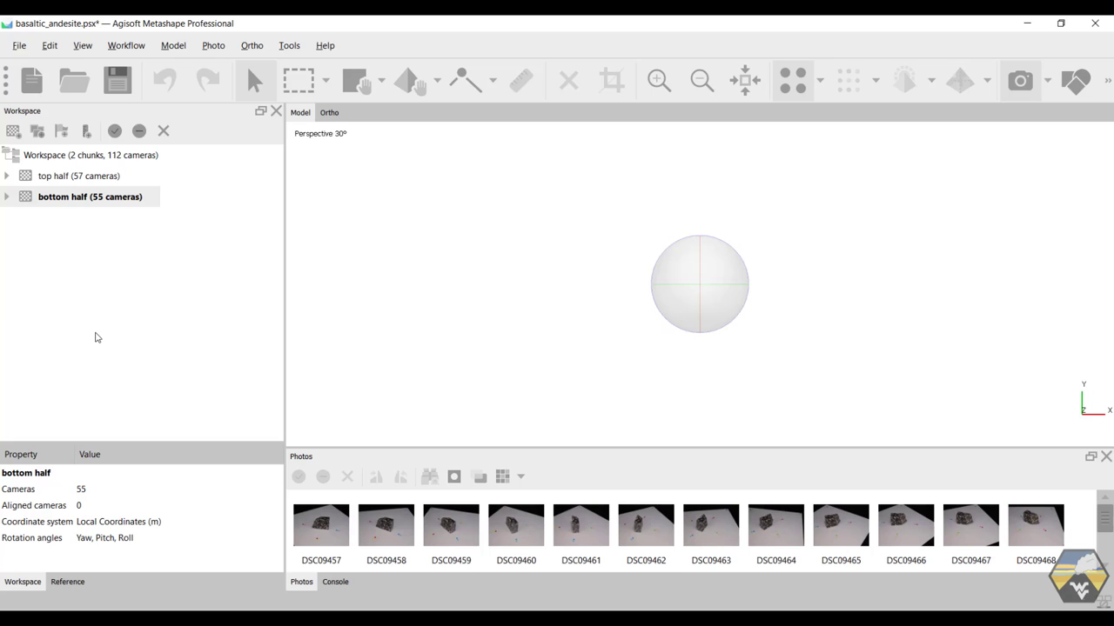
left_click(117, 91)
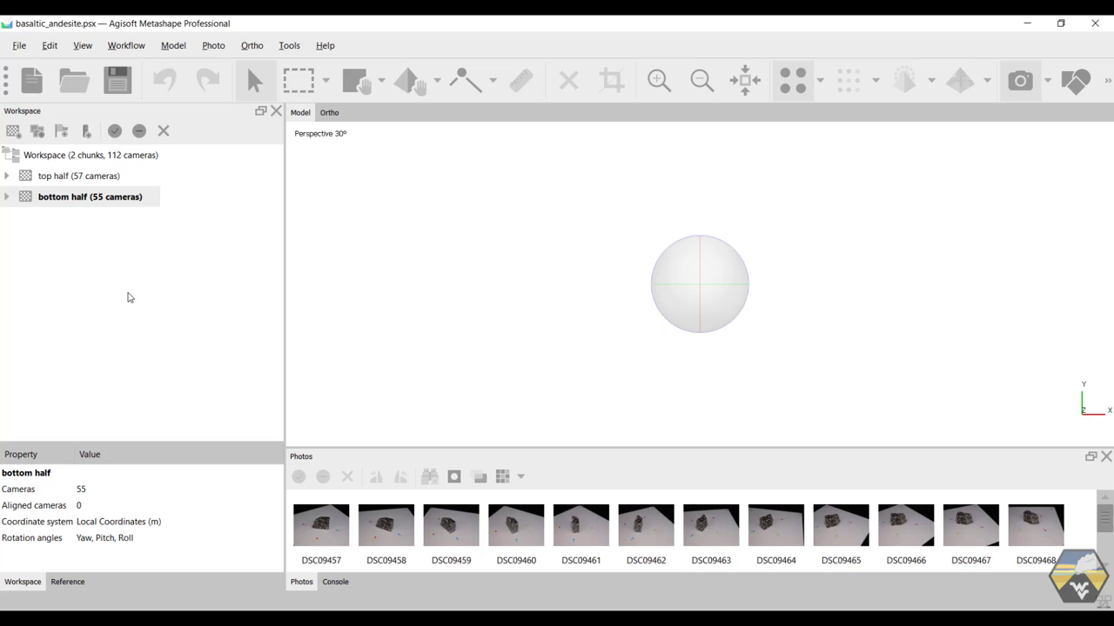
double_click(78, 179)
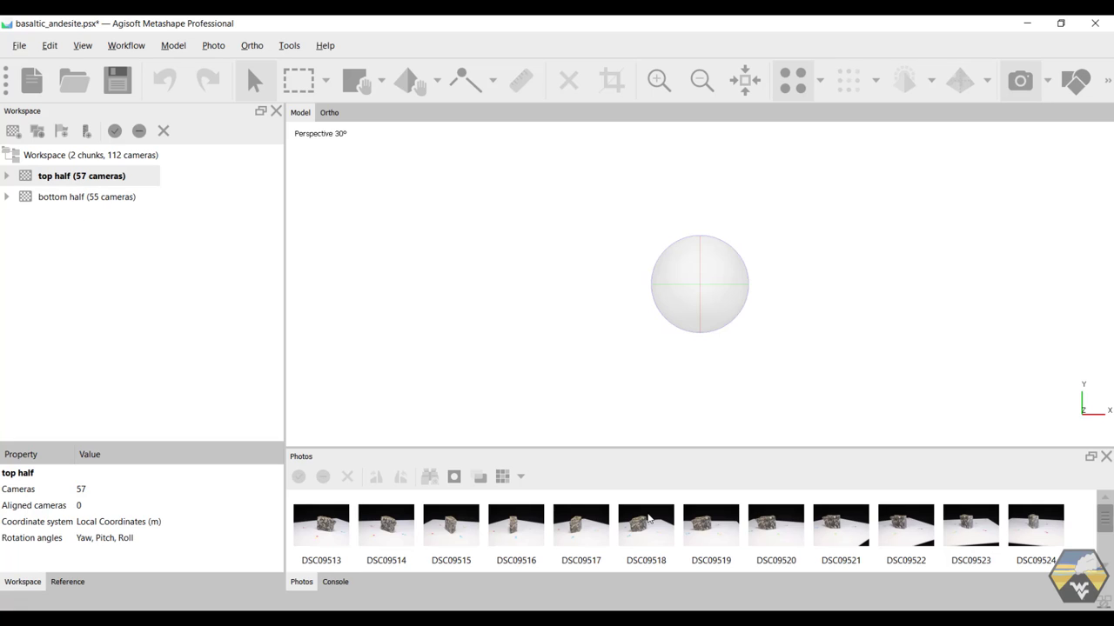
left_click_drag(645, 446, 646, 190)
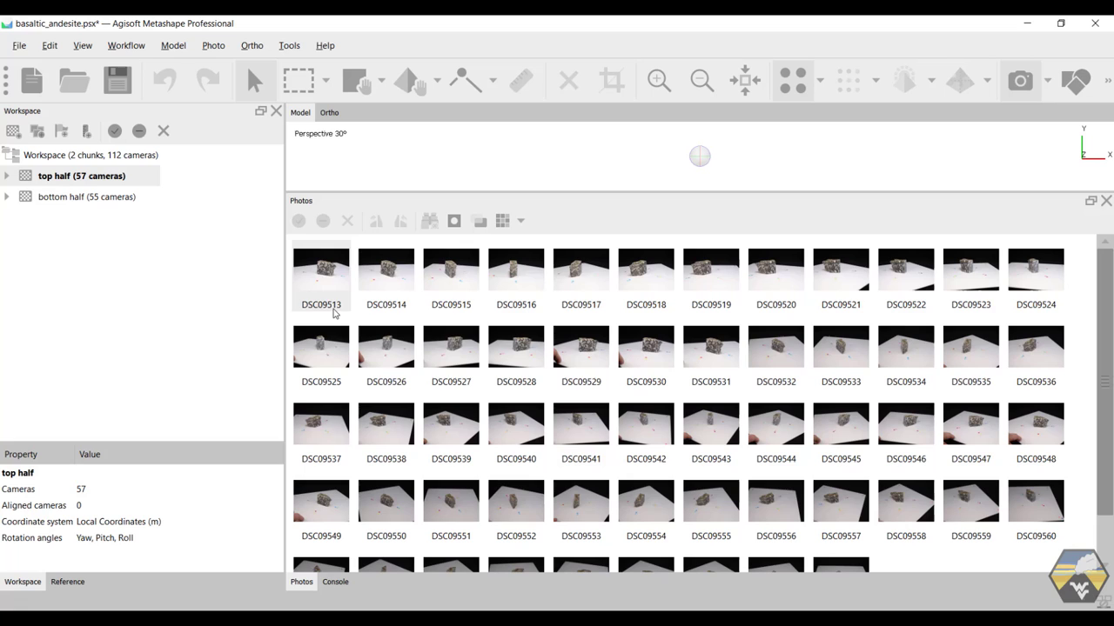
left_click(331, 280)
double_click(331, 280)
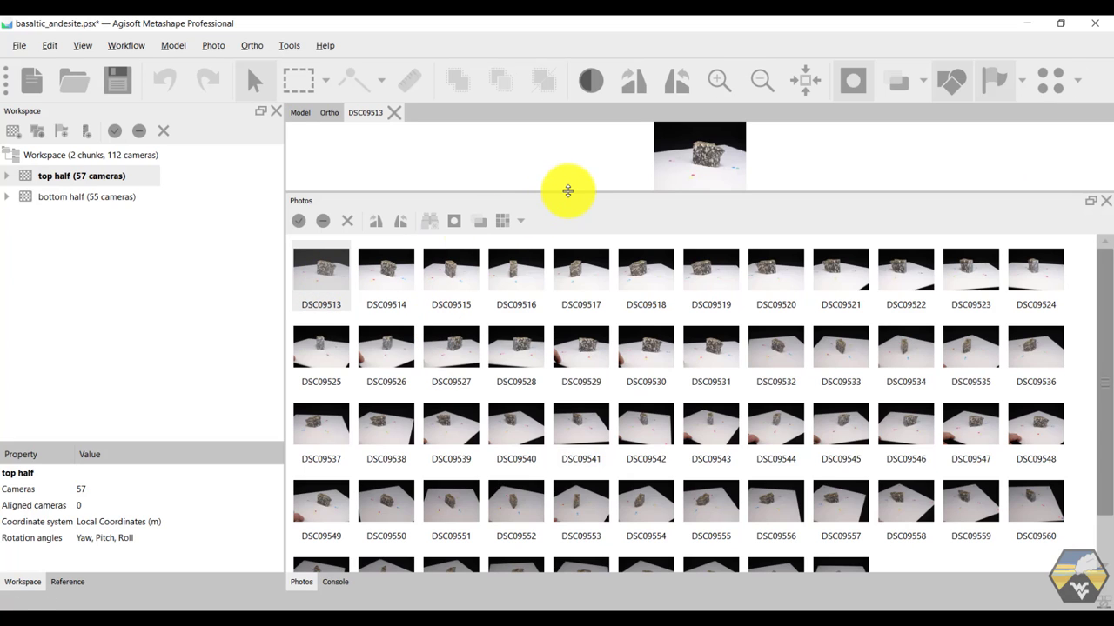
left_click_drag(567, 190, 569, 522)
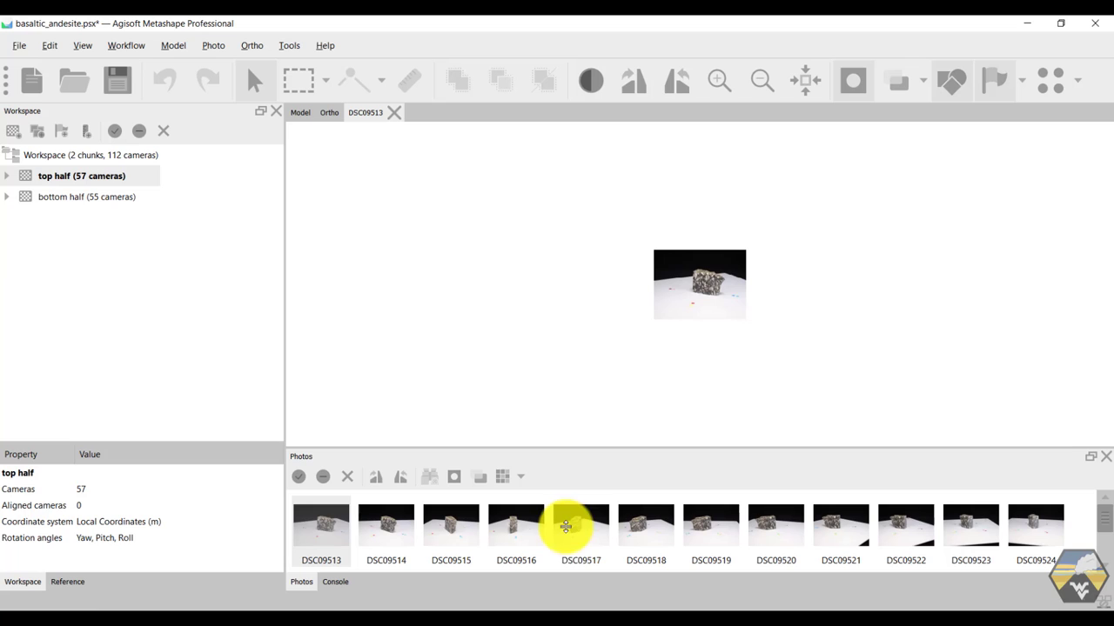
left_click(713, 82)
left_click(713, 82)
left_click(714, 82)
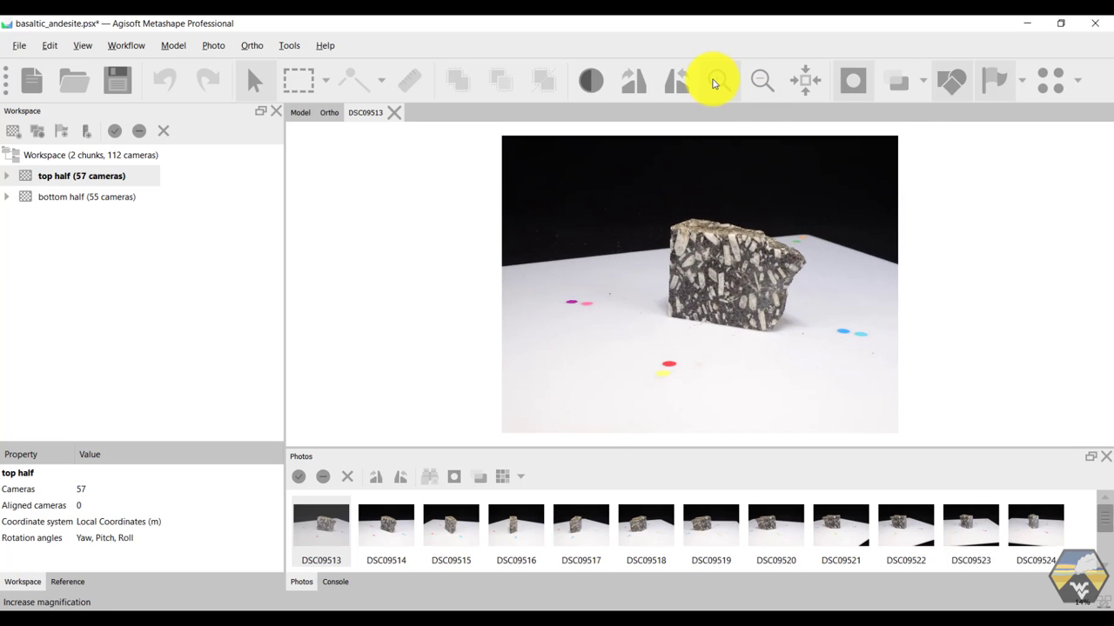
left_click(714, 82)
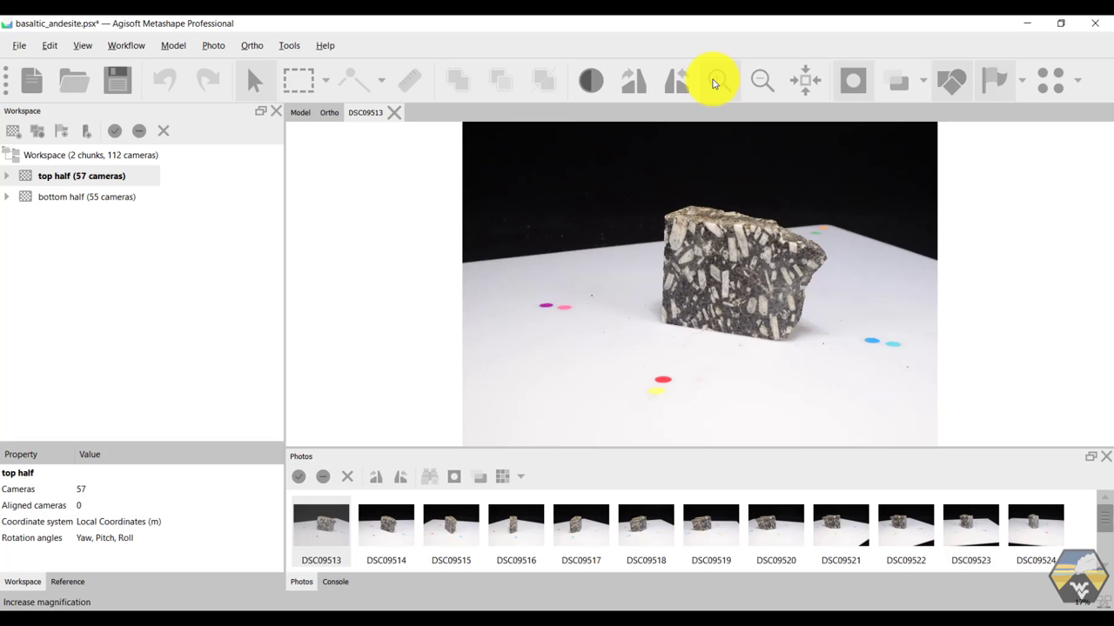
double_click(389, 530)
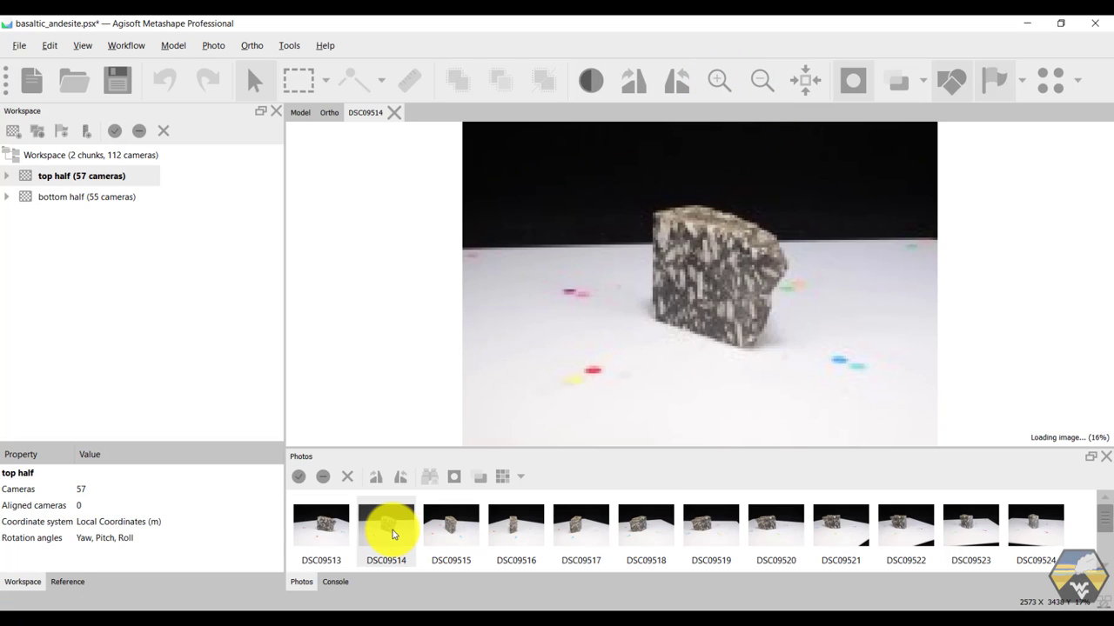
double_click(450, 536)
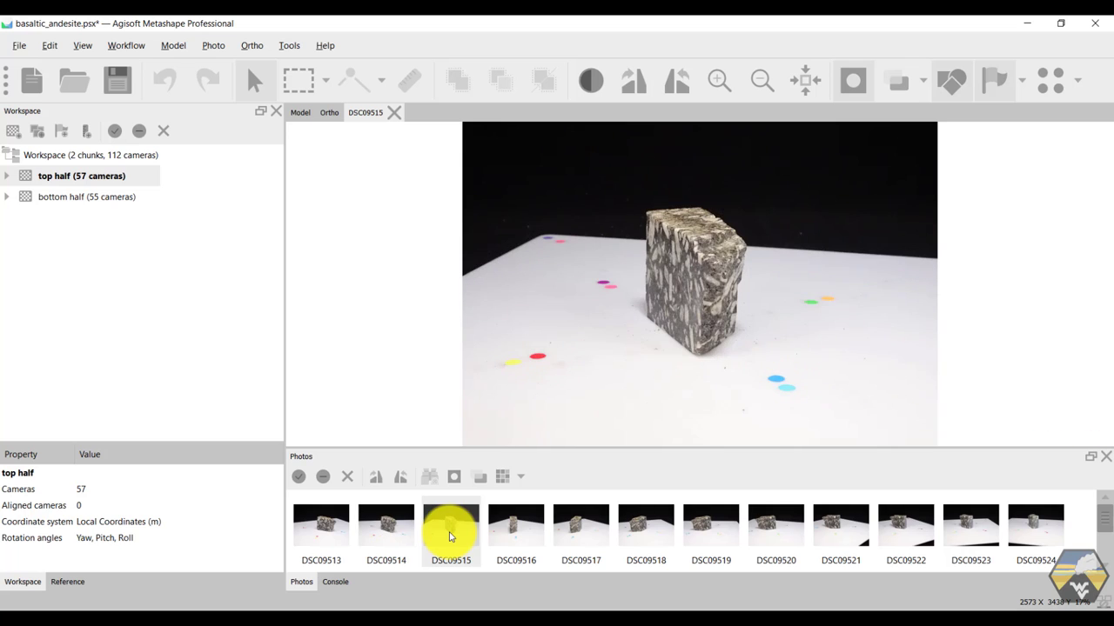
double_click(510, 536)
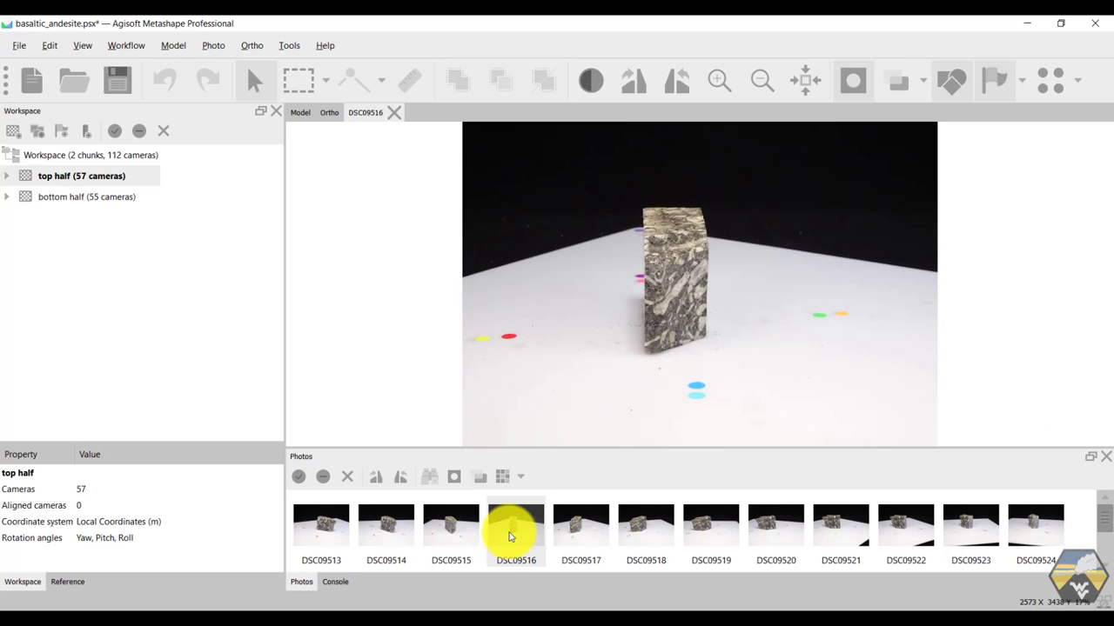
double_click(577, 534)
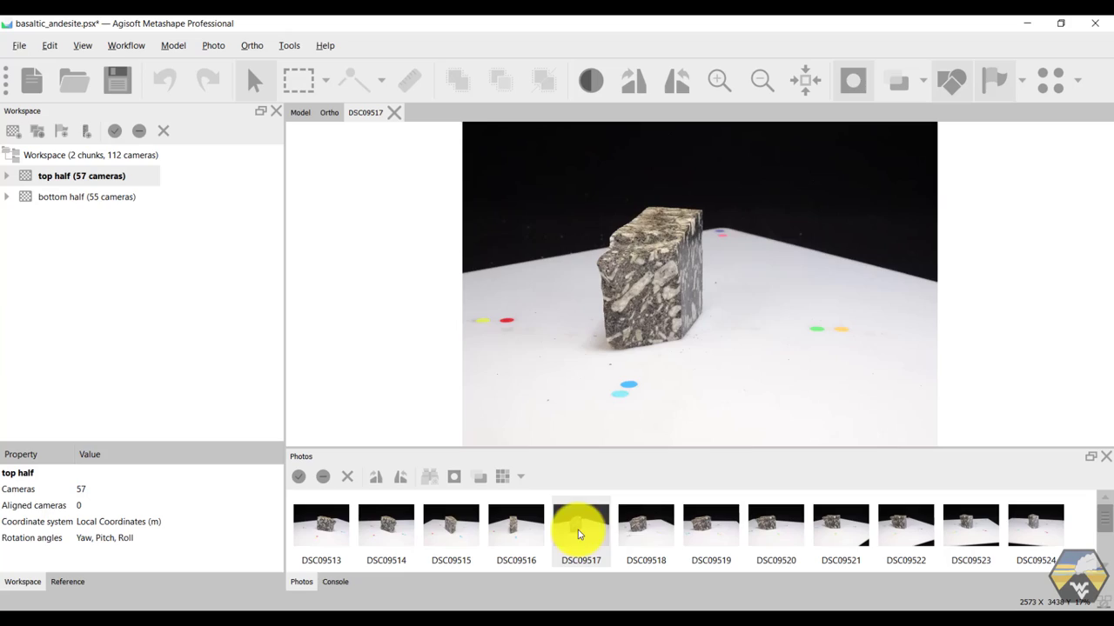
double_click(645, 531)
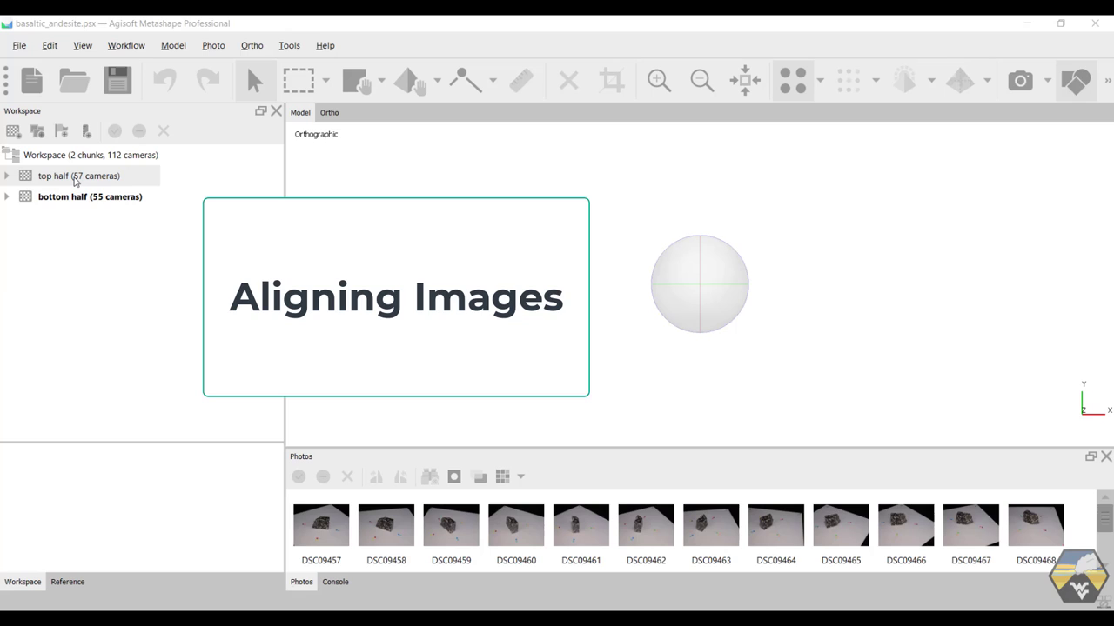
Make 'top half' the active chunk and open the Workflow menu.
double_click(75, 178)
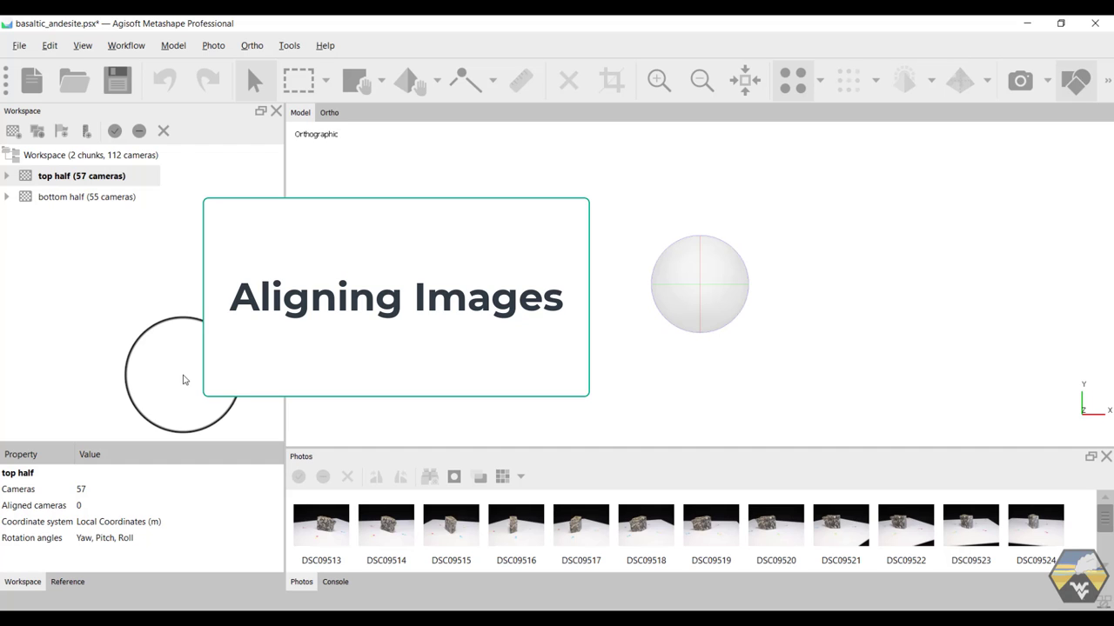
left_click(126, 47)
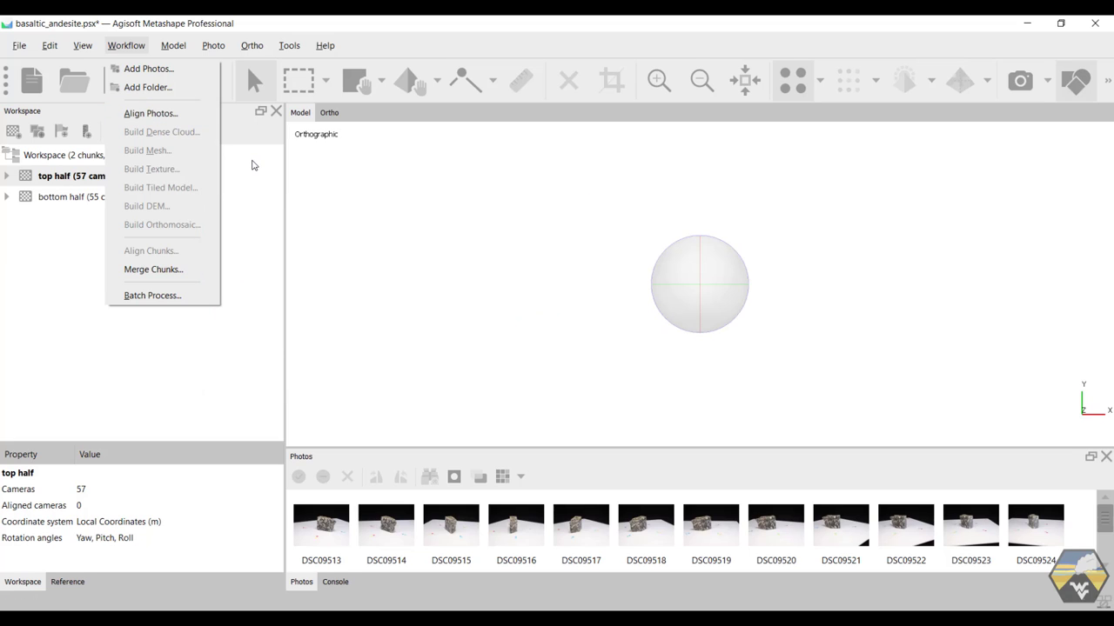
Align the 'top half' photos: High accuracy, sequential preselection, 250,000 key points, 100,000 tie points.
left_click(162, 115)
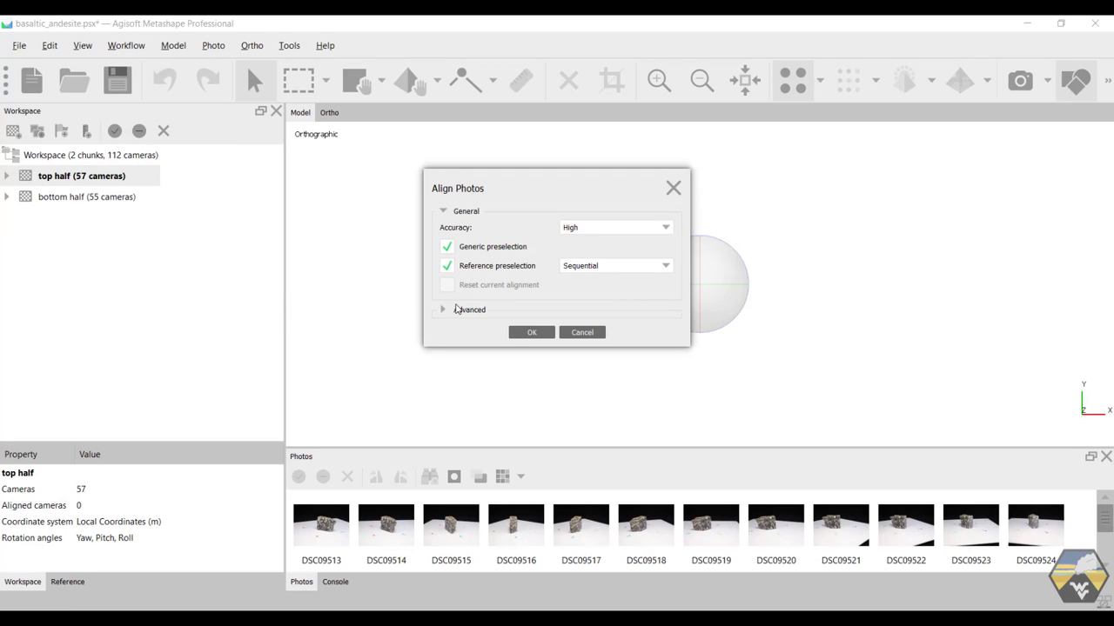
left_click(442, 312)
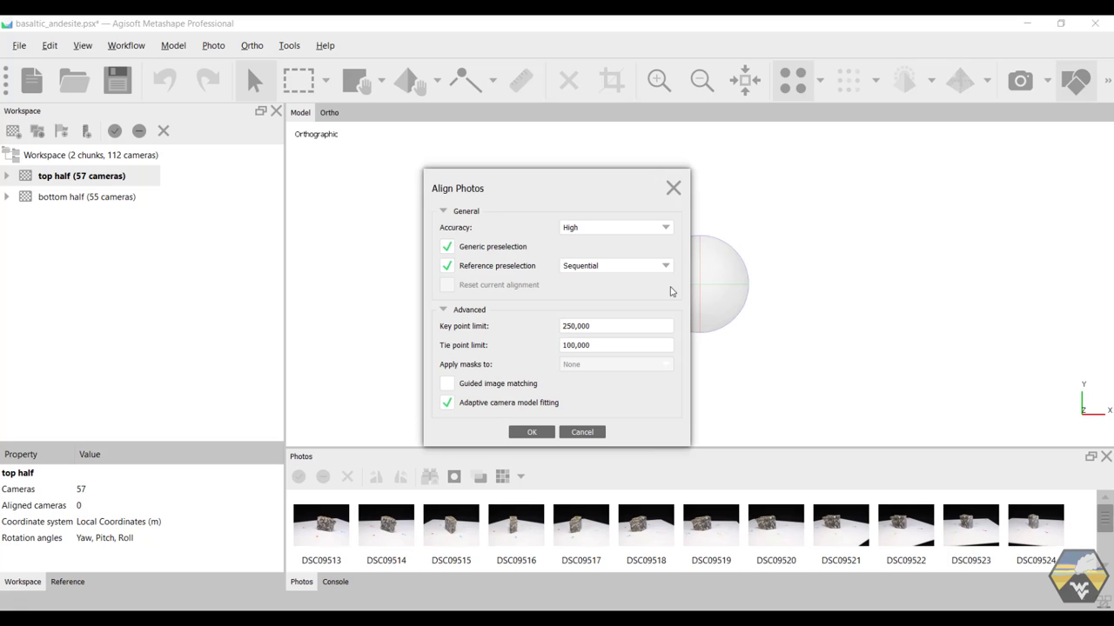
left_click(666, 228)
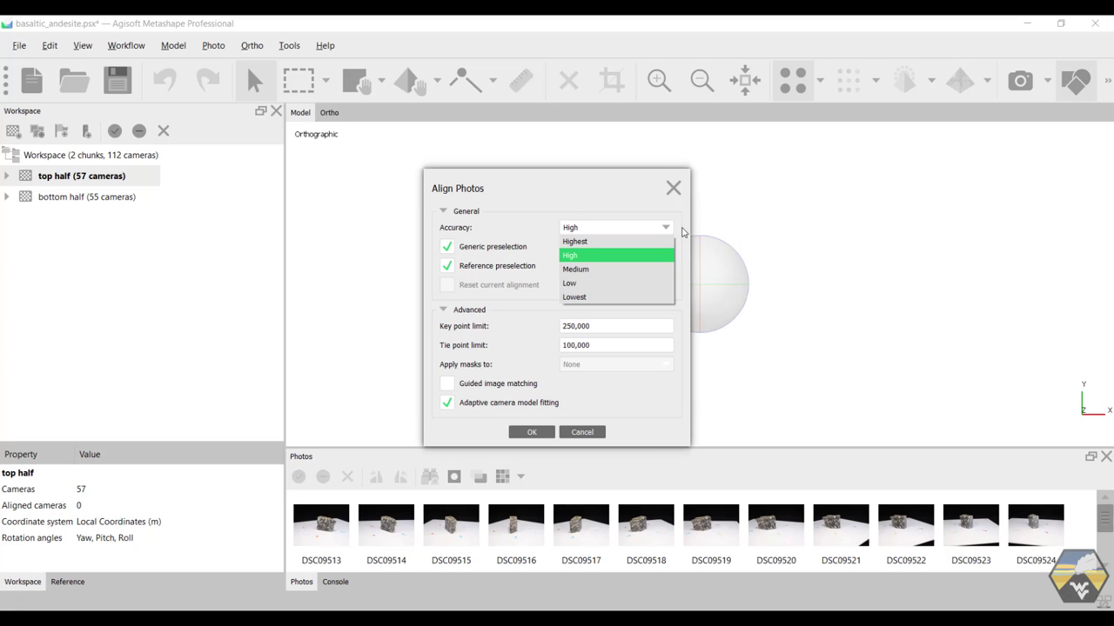
left_click(683, 232)
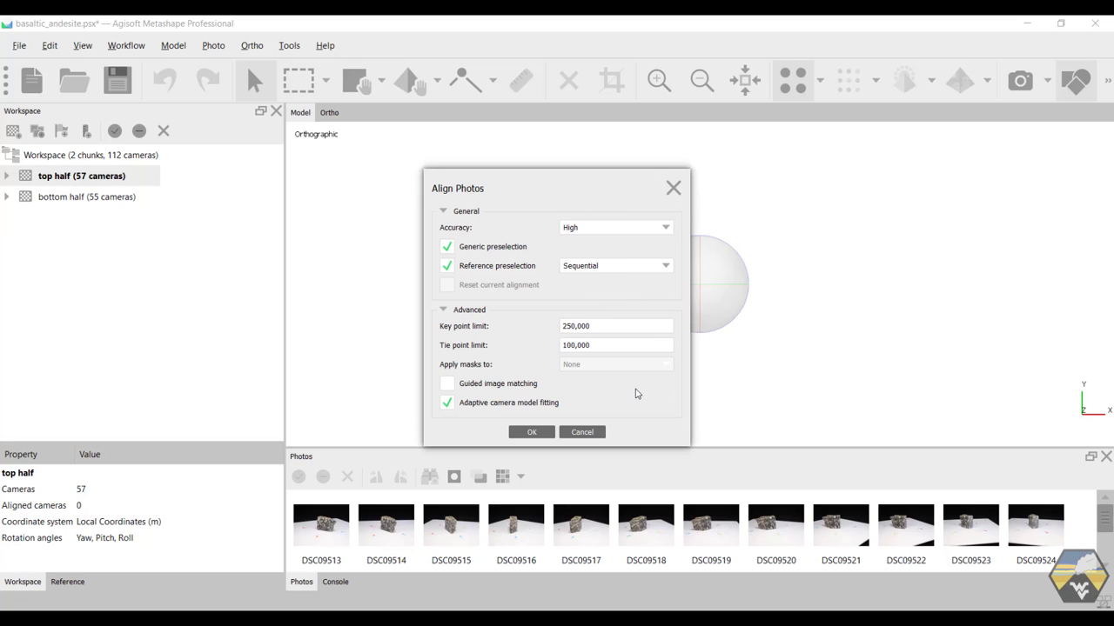
left_click(533, 432)
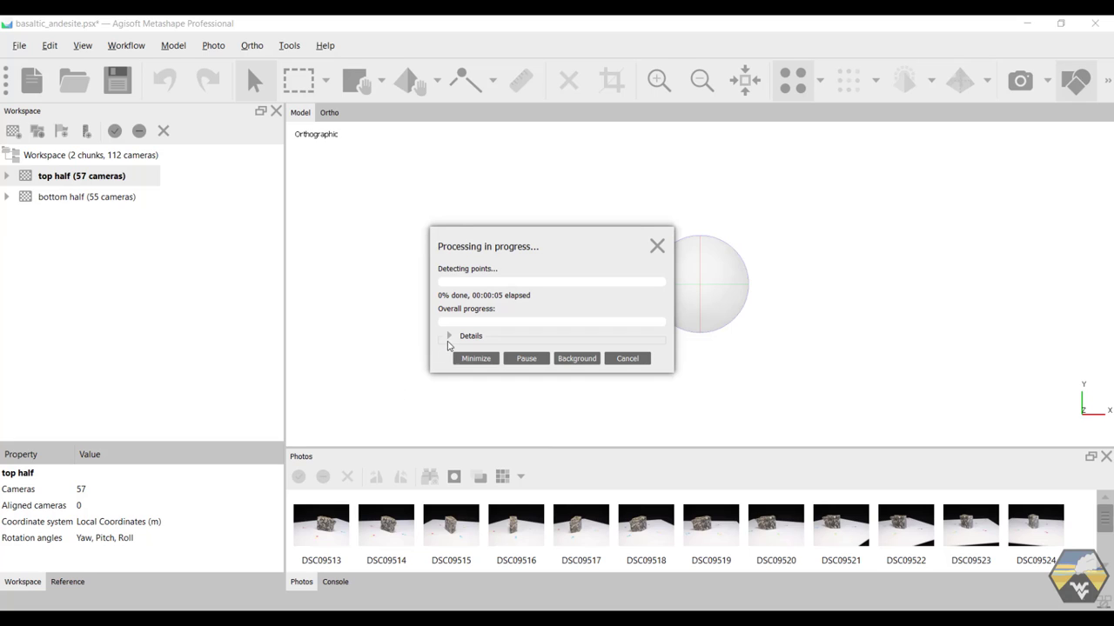
Expand the processing details and wait for alignment to yield 25,826 points.
left_click(450, 338)
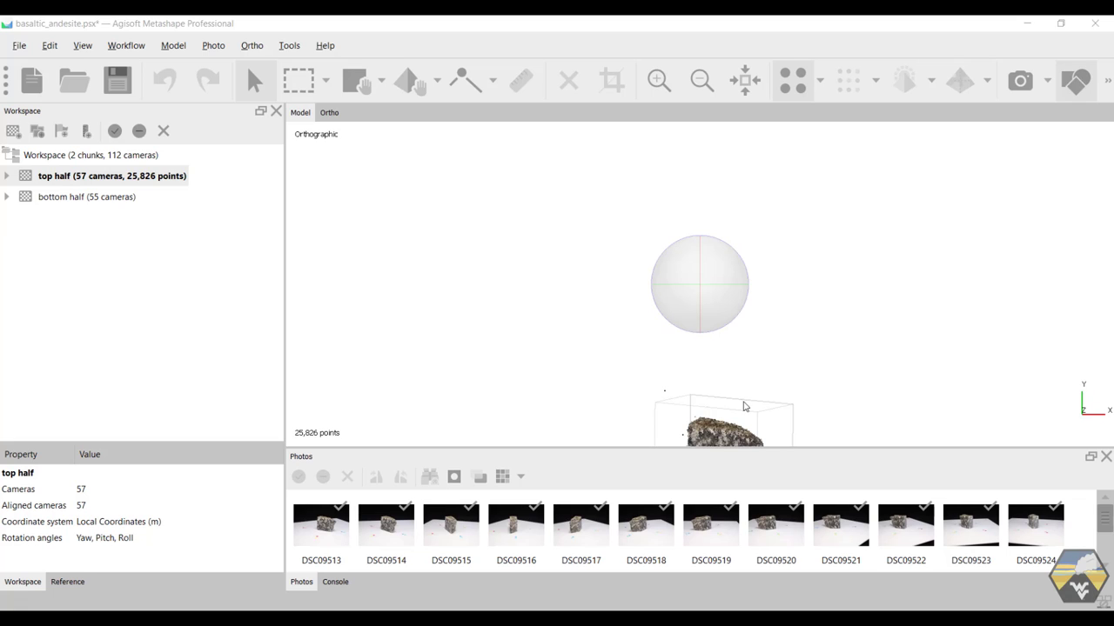
Reset the view, then orbit and zoom in and out around the sparse rock point cloud.
left_click(725, 431)
key("0")
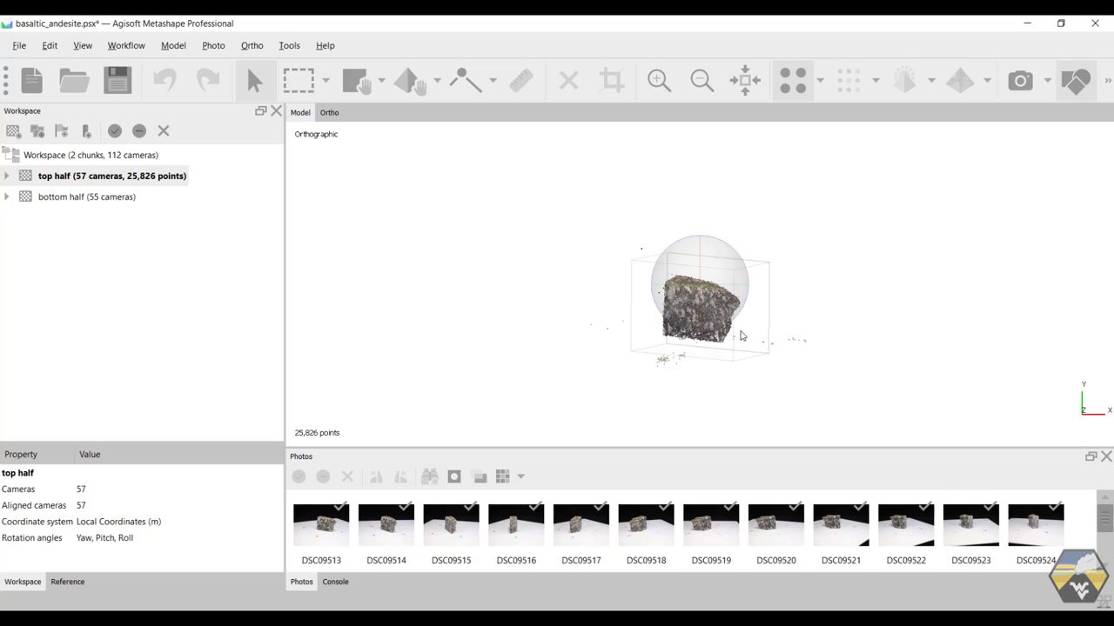
left_click_drag(783, 323, 686, 302)
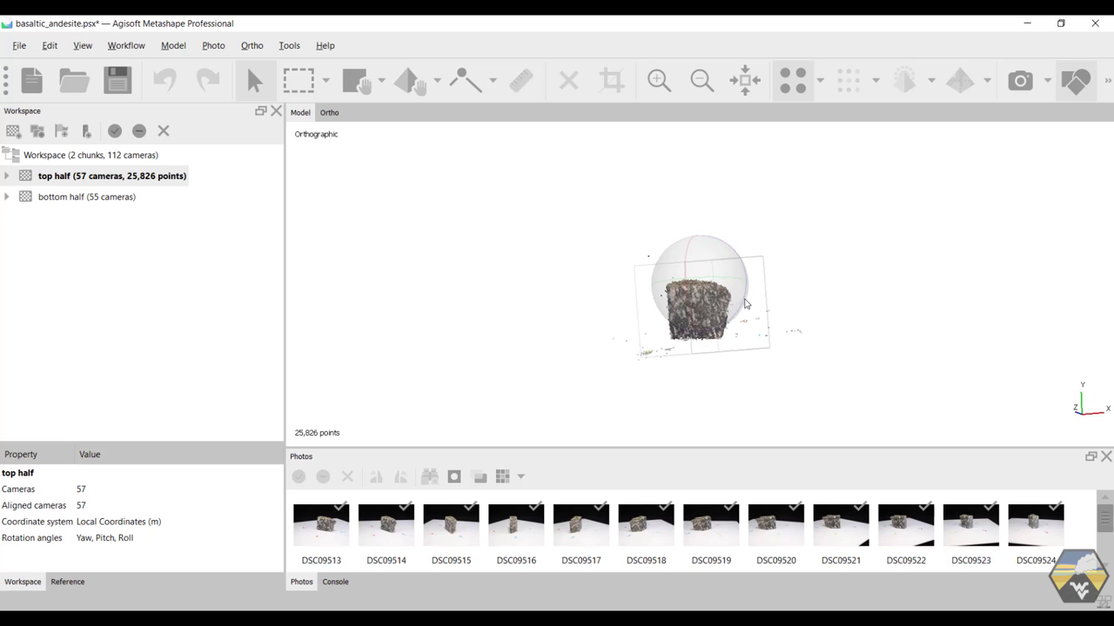
left_click(659, 80)
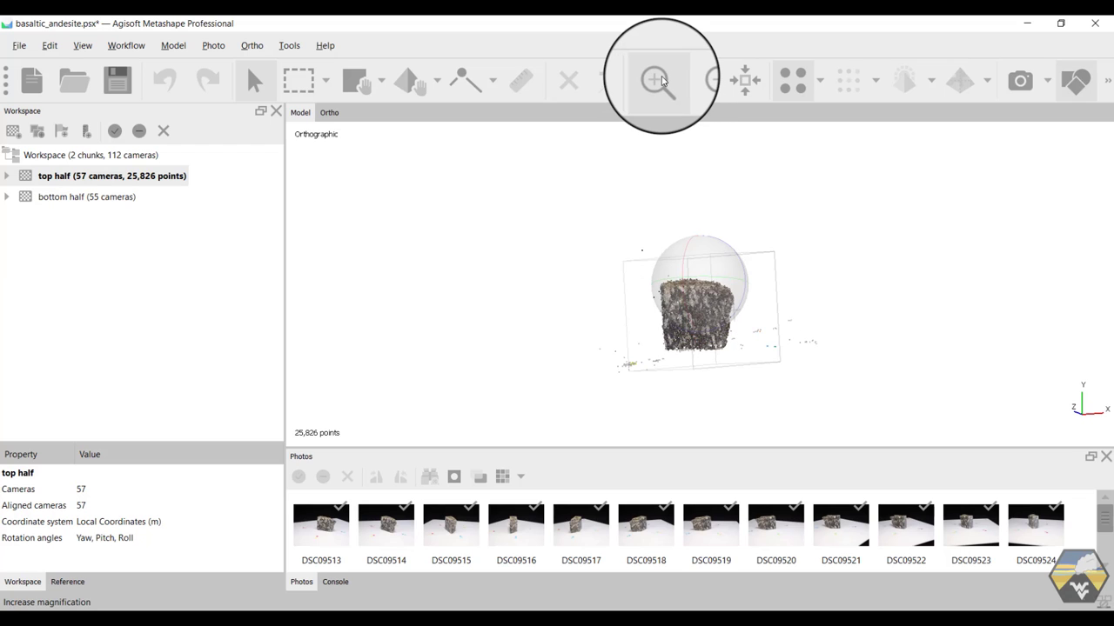
left_click(660, 80)
left_click(659, 80)
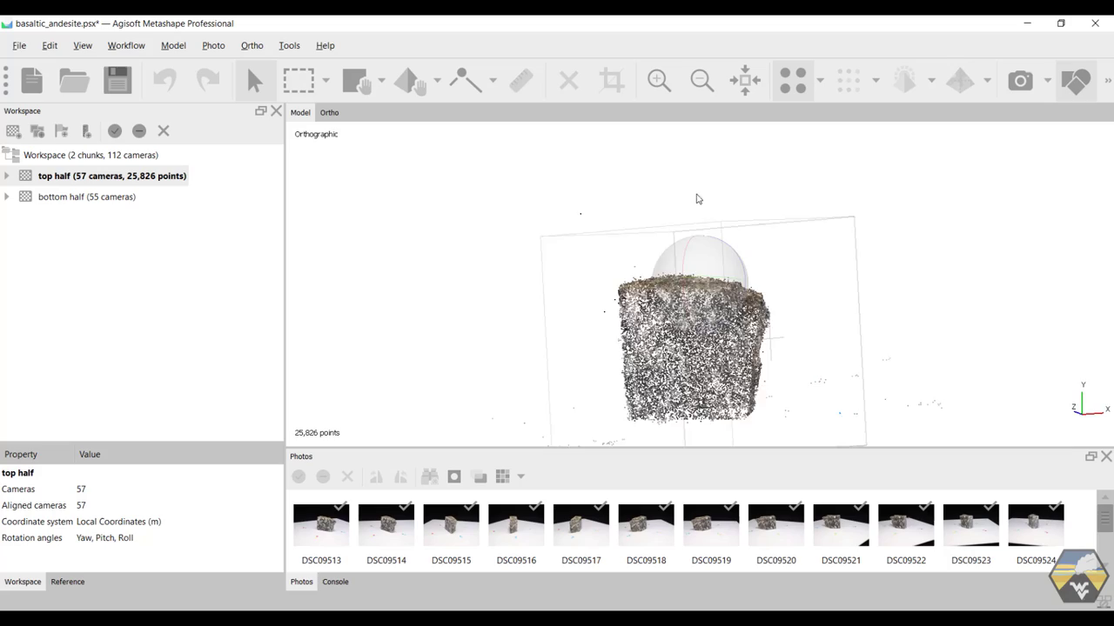
left_click_drag(696, 199, 696, 240)
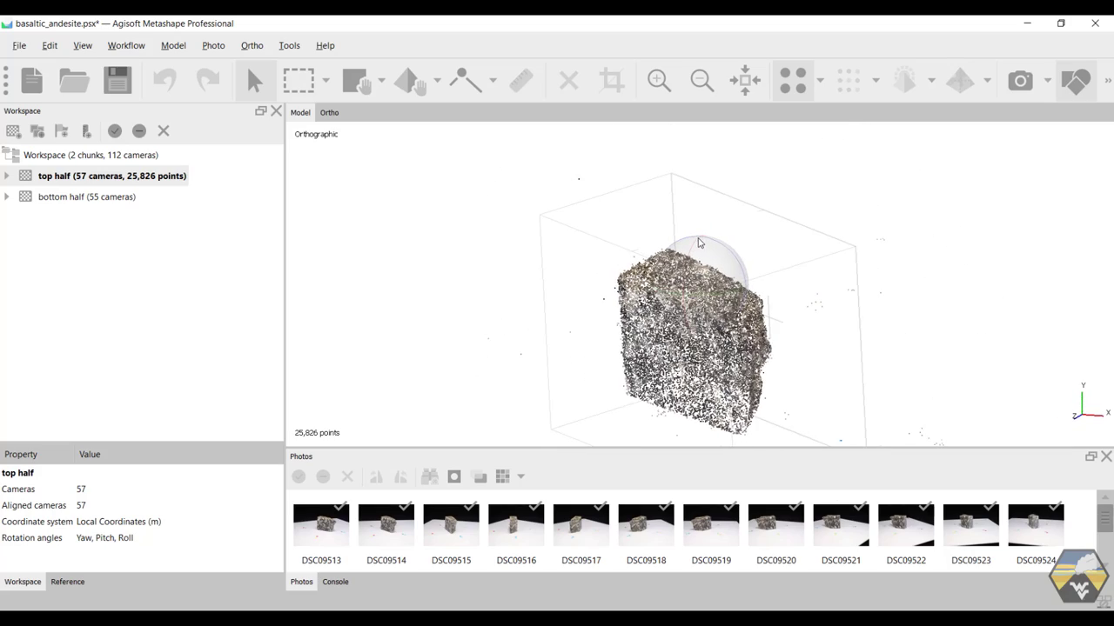
left_click(694, 92)
left_click(696, 90)
left_click(697, 89)
left_click(699, 88)
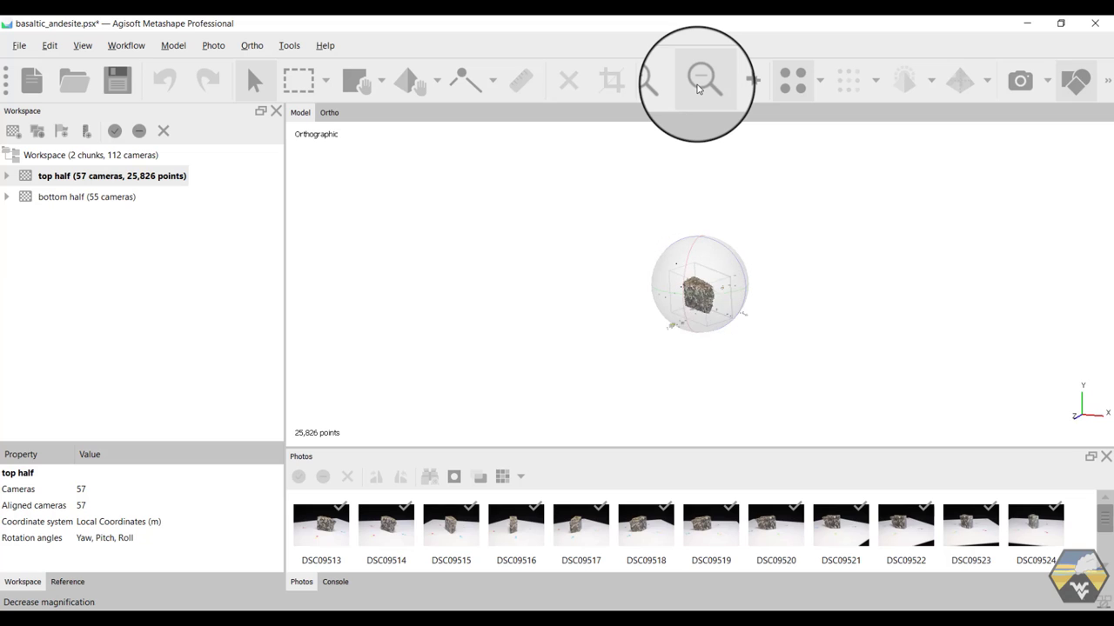
left_click(698, 89)
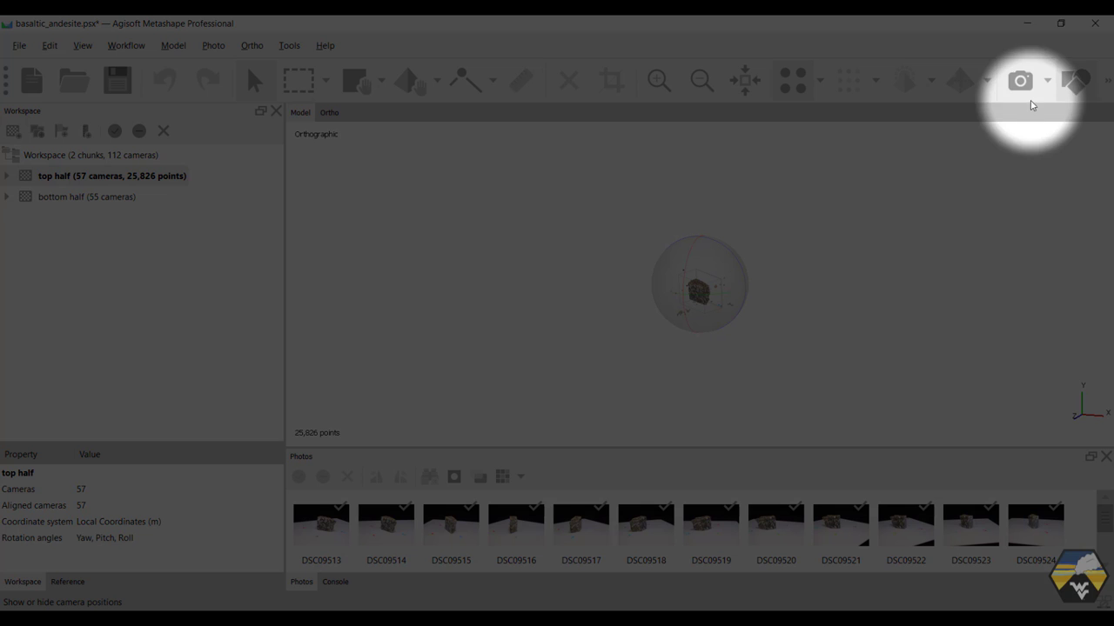
Show the 57 camera positions, orbit around them, and locate photo DSC09518's camera.
left_click(1020, 82)
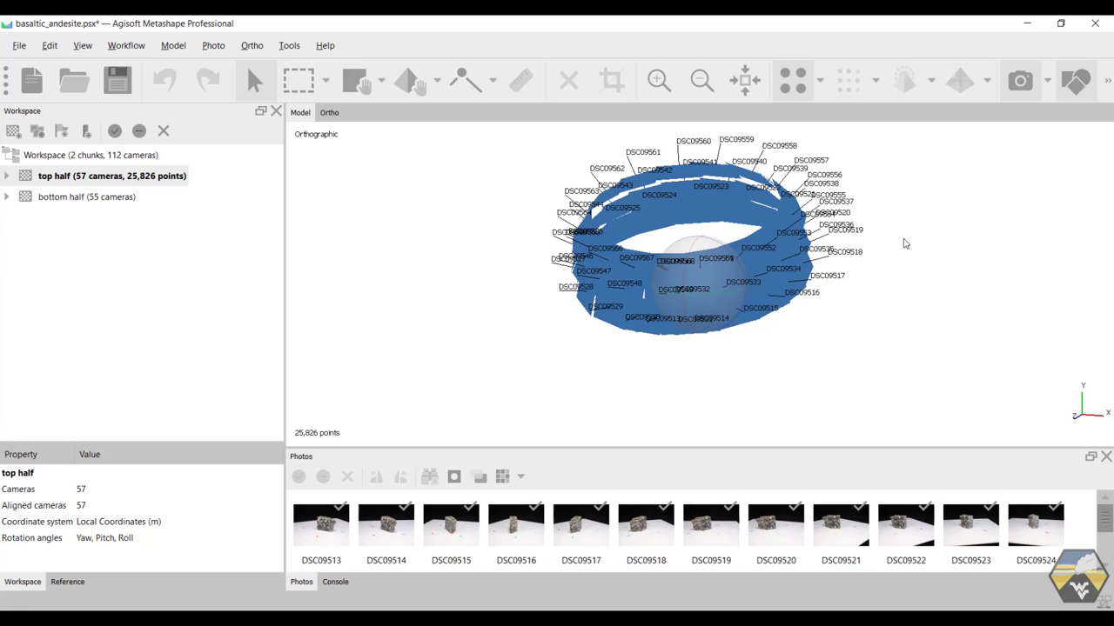
left_click_drag(904, 244, 833, 268)
left_click_drag(675, 397, 717, 383)
left_click_drag(924, 211, 966, 283)
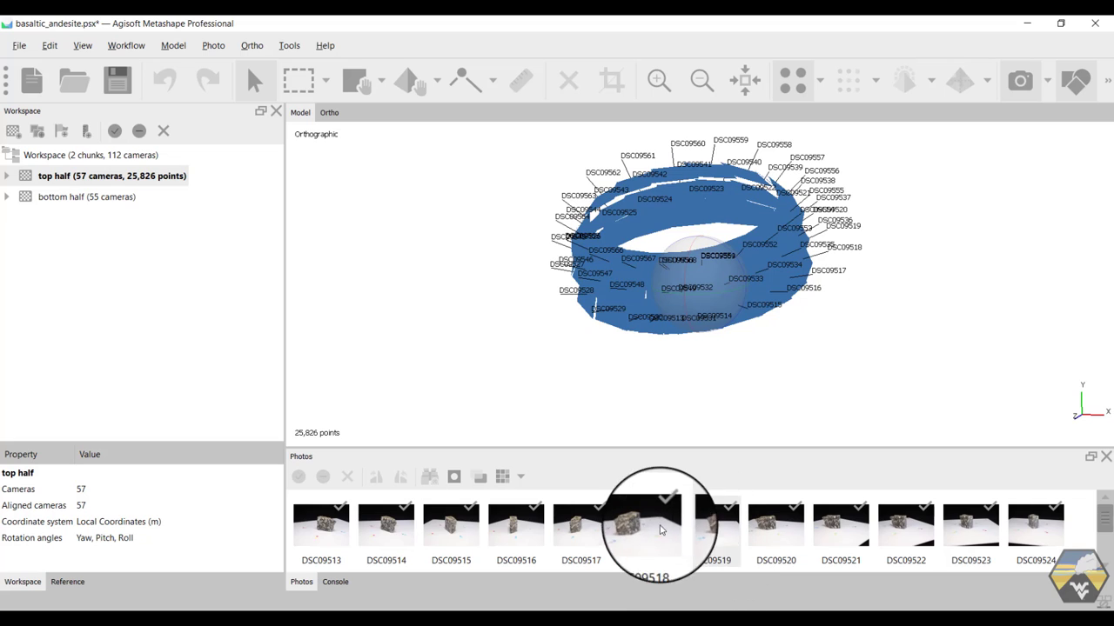
left_click(658, 538)
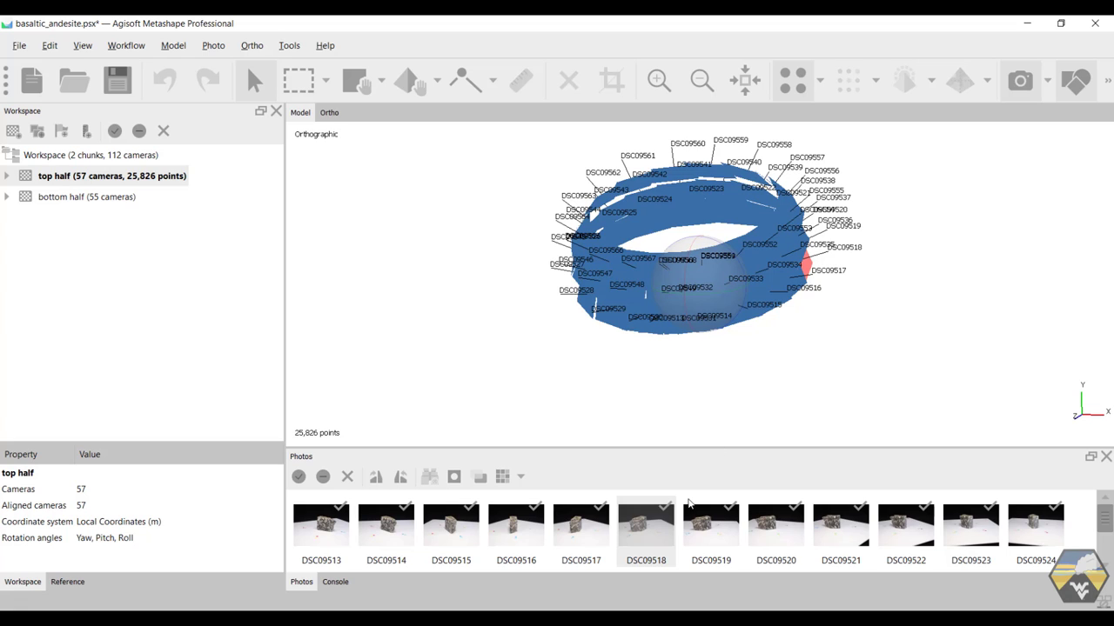
right_click_drag(823, 374, 840, 346)
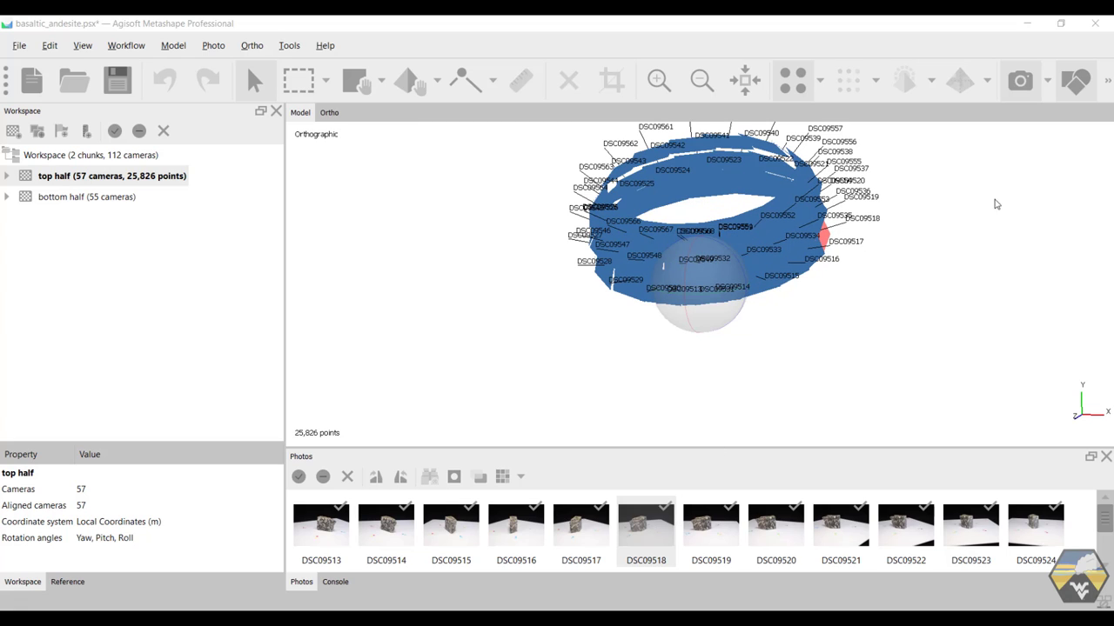
Hide the camera markers so only the 25,826-point sparse cloud is visible.
left_click(1022, 80)
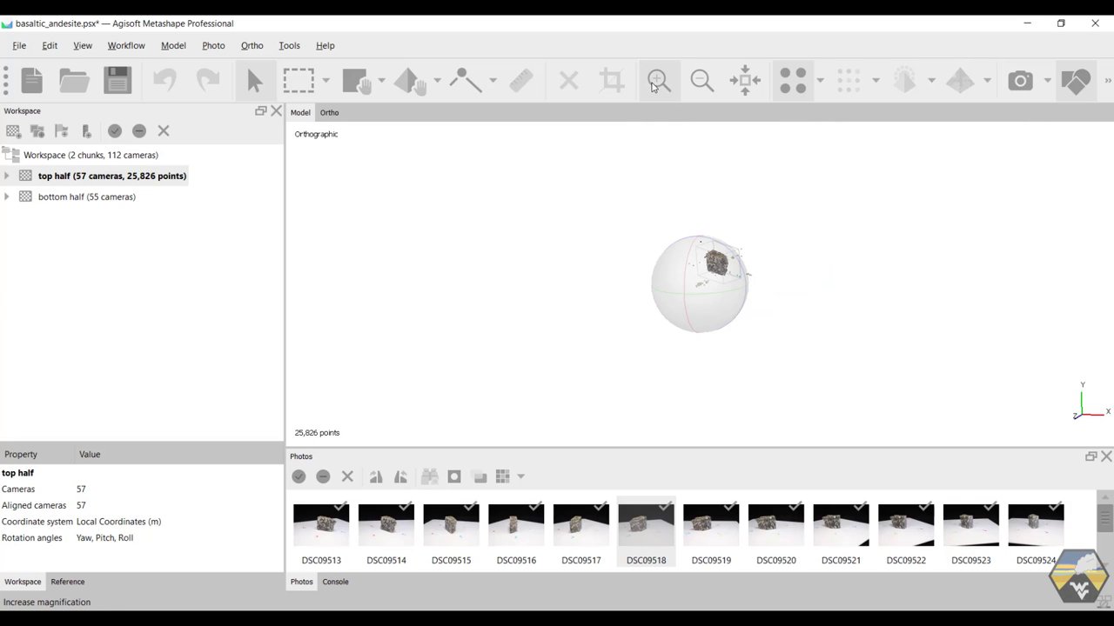
left_click_drag(717, 268, 723, 277)
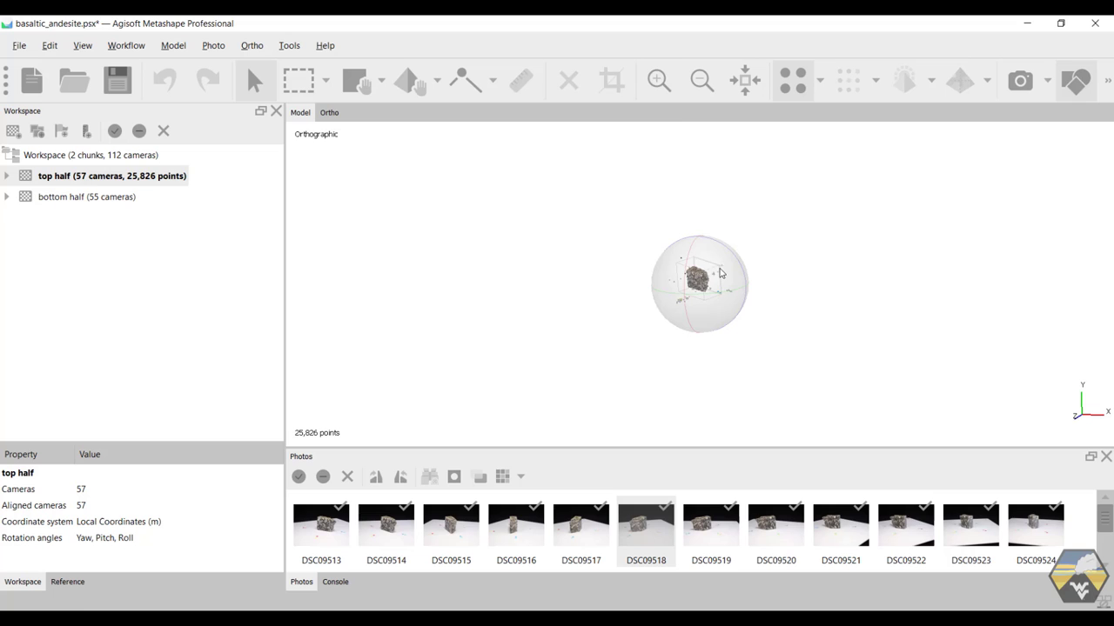
Zoom in four steps to inspect the rock's sparse cloud, then reset the view.
left_click(657, 80)
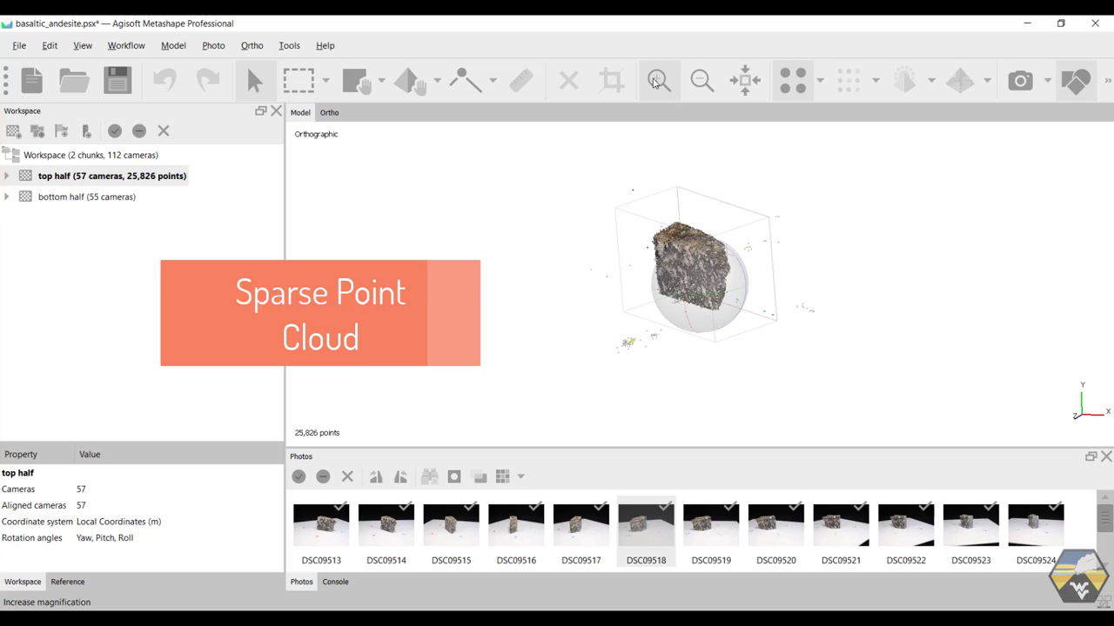
left_click(657, 80)
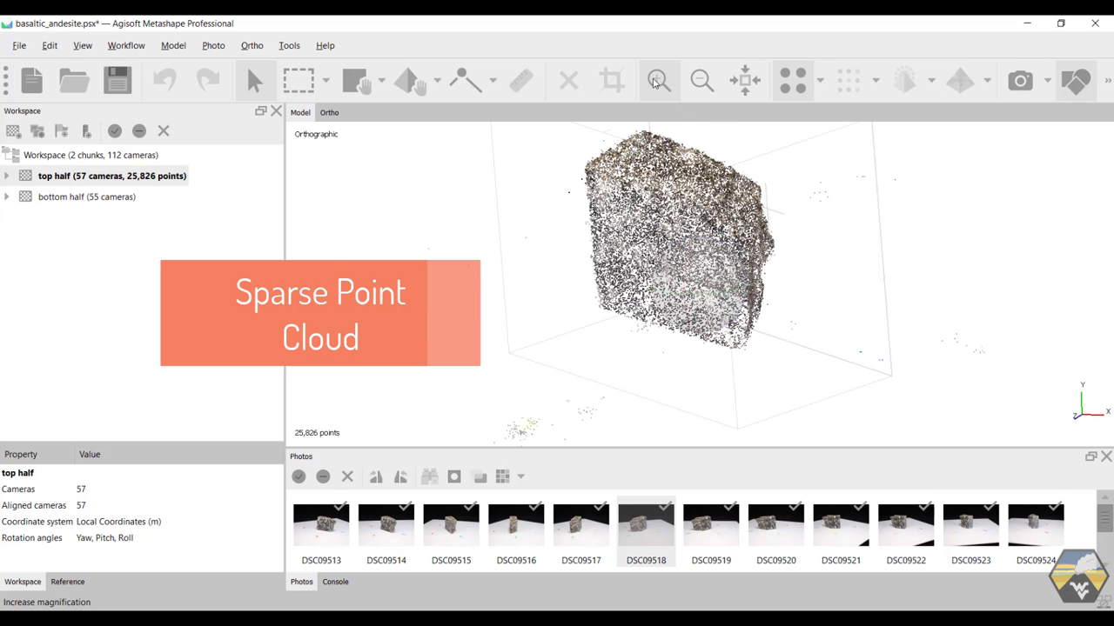
left_click(657, 80)
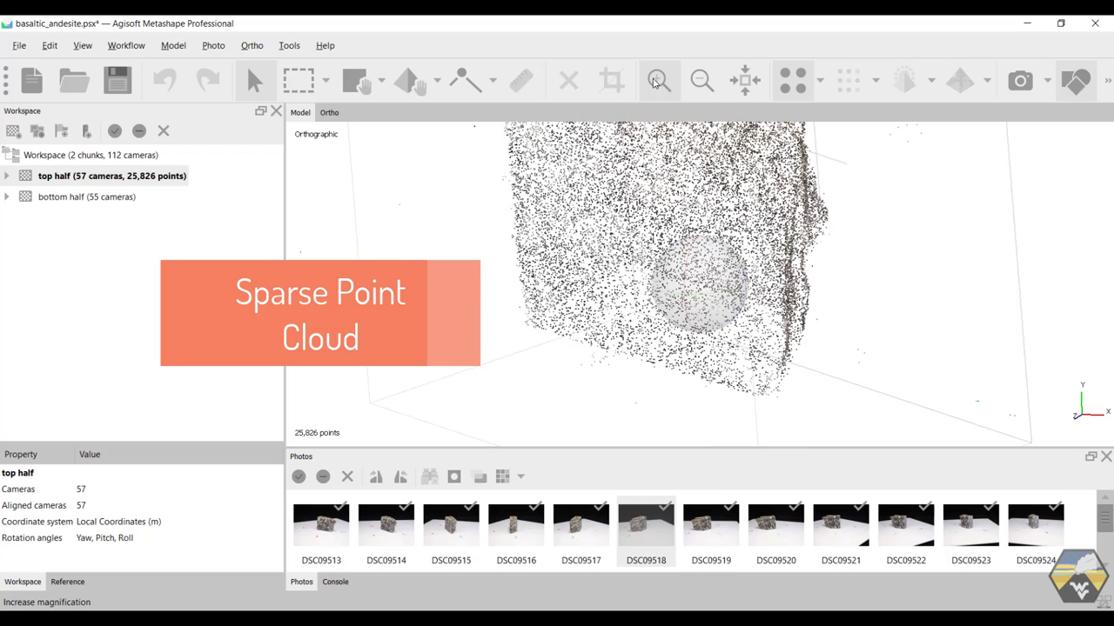
left_click(657, 80)
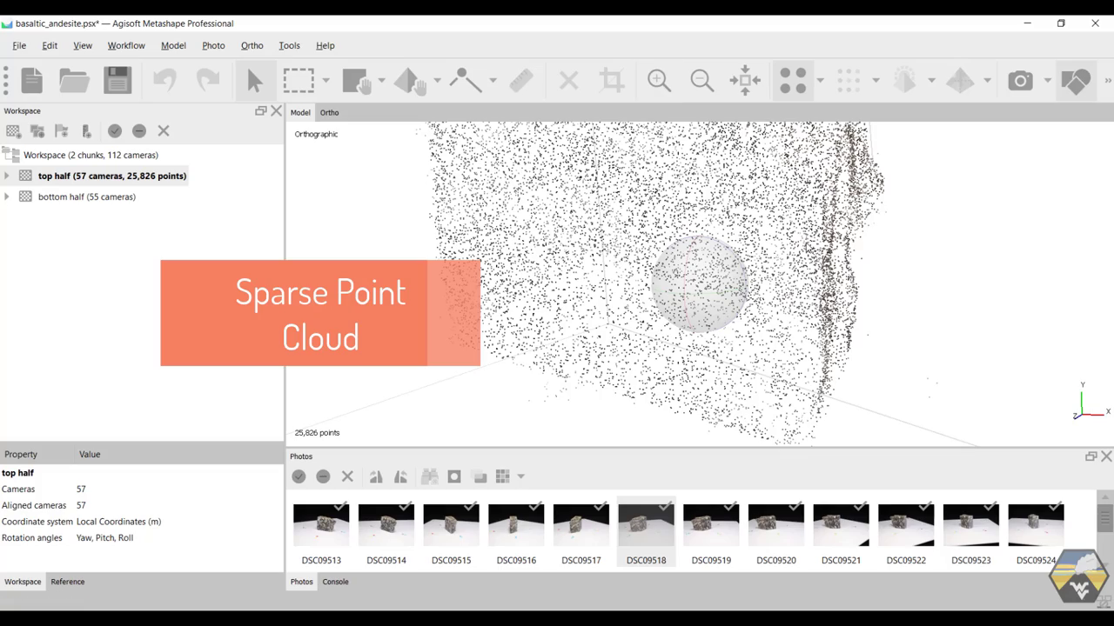
left_click_drag(838, 258, 696, 326)
left_click(745, 80)
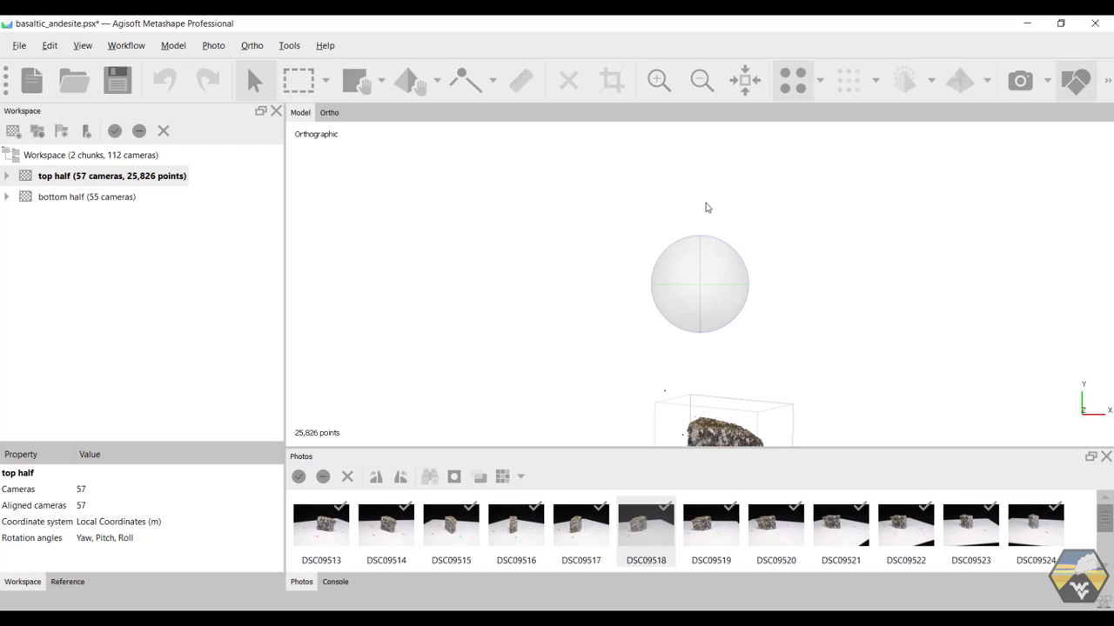
Expand the 'top half' chunk's Cameras folder to show all 57/57 photos aligned.
double_click(711, 437)
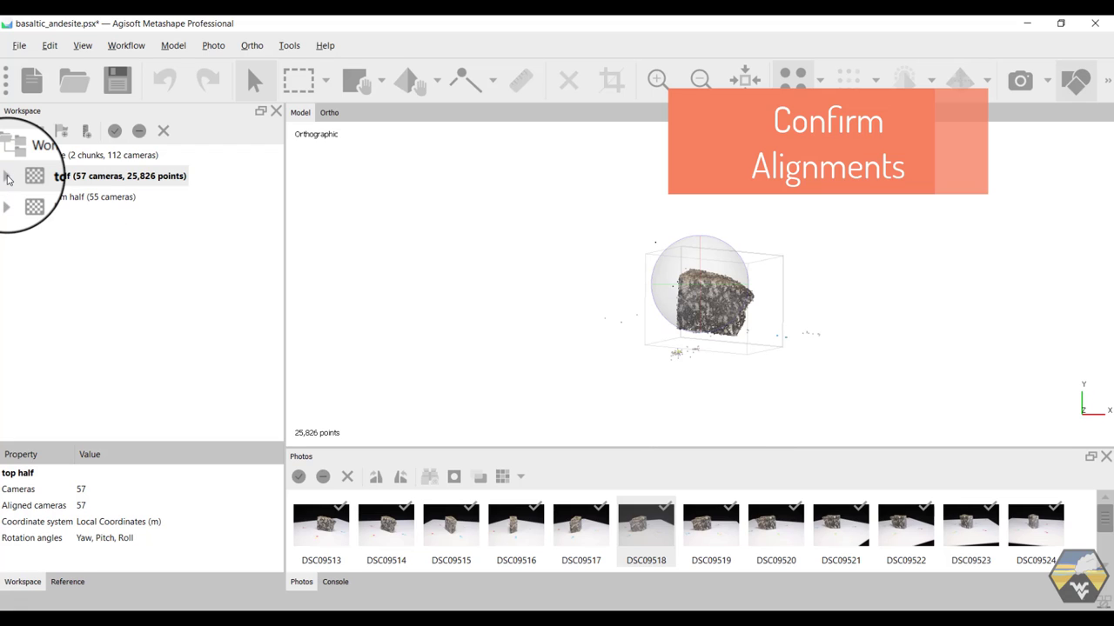
left_click(7, 177)
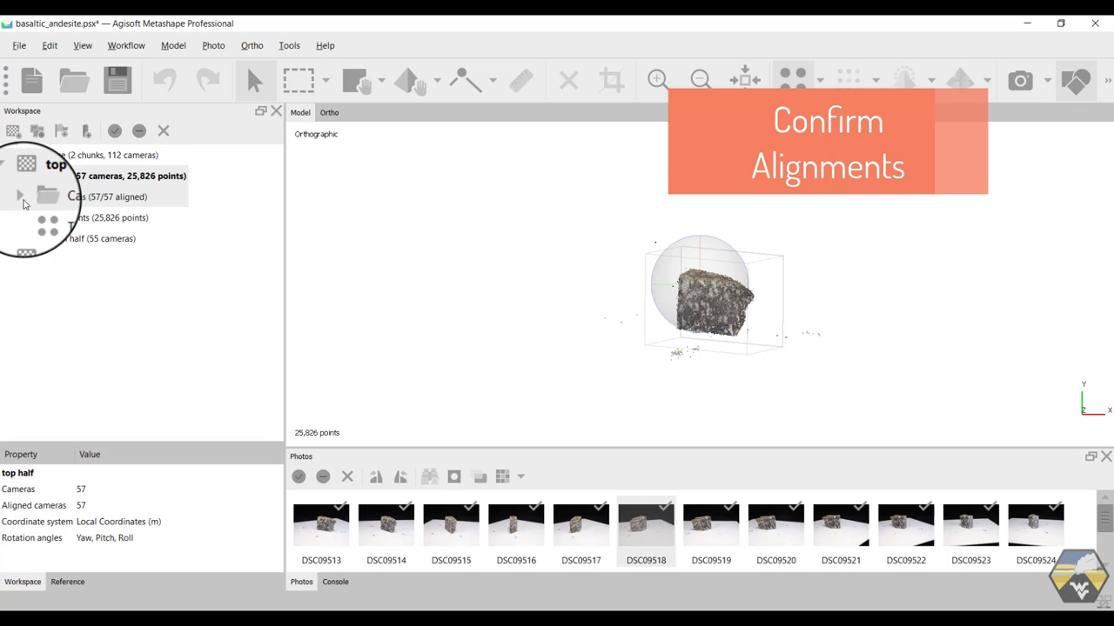
left_click(21, 197)
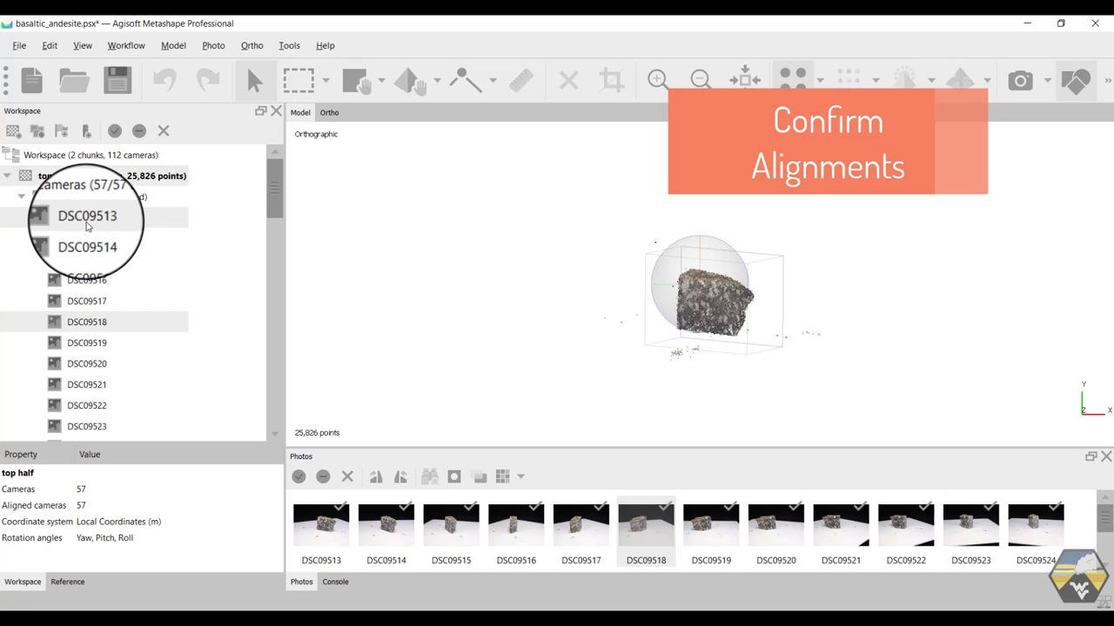